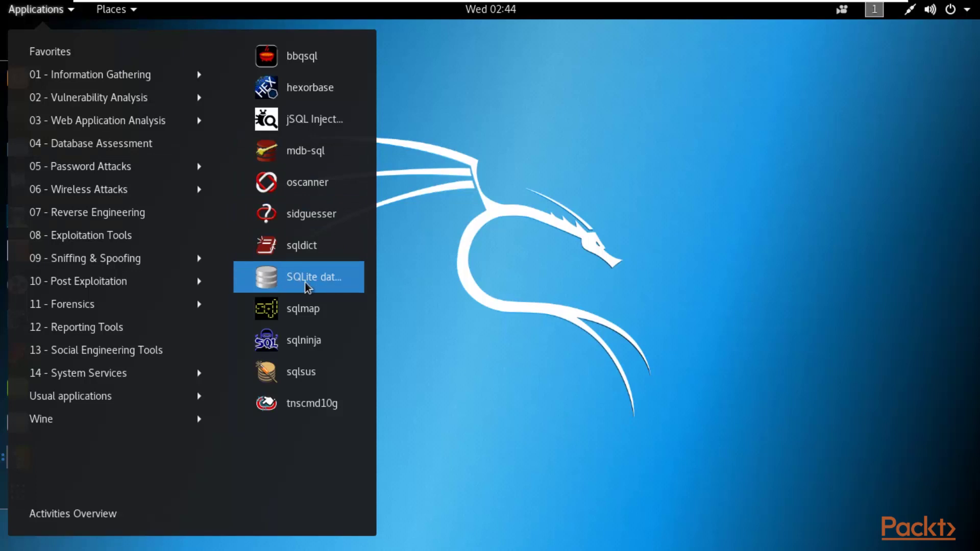
Open the SQLite database browser and create a new database file named database in the root home folder.
left_click(307, 287)
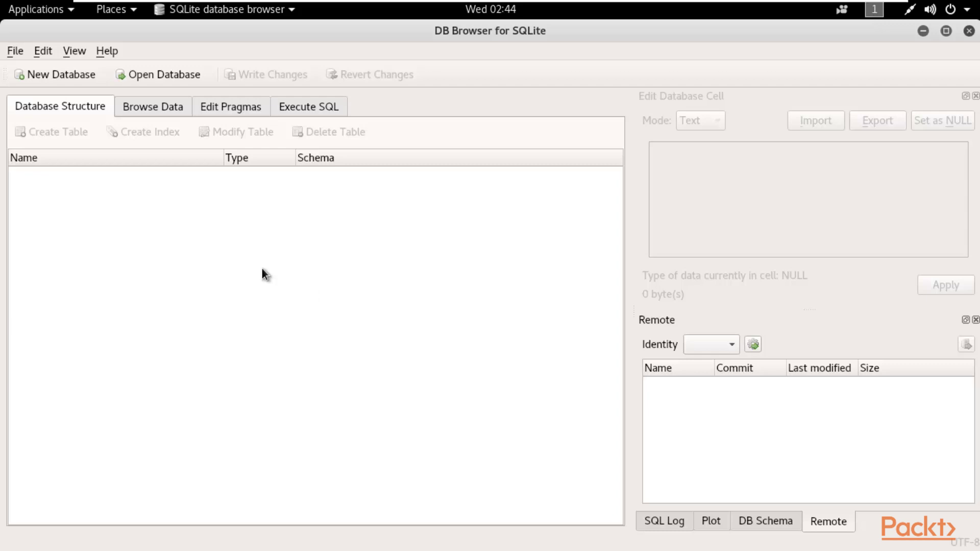
left_click(45, 73)
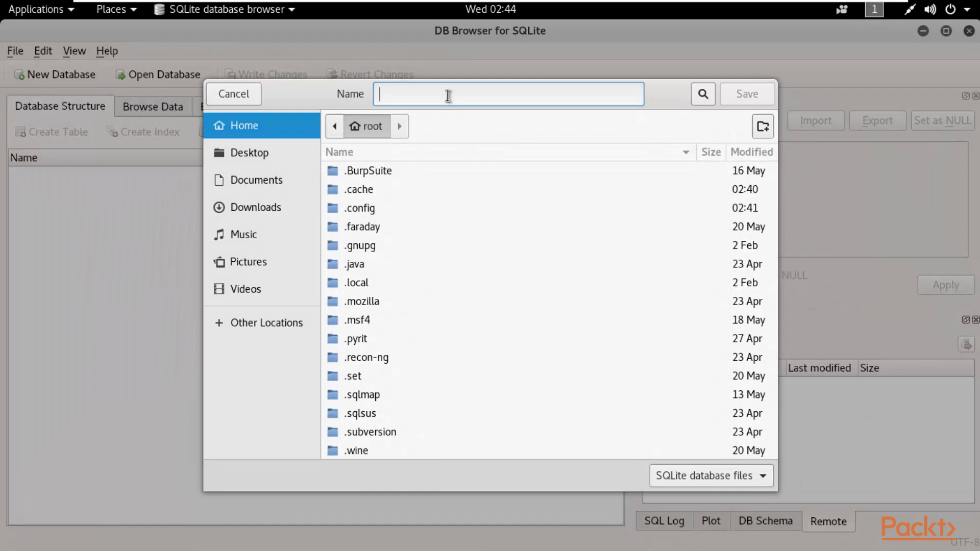
type("databas")
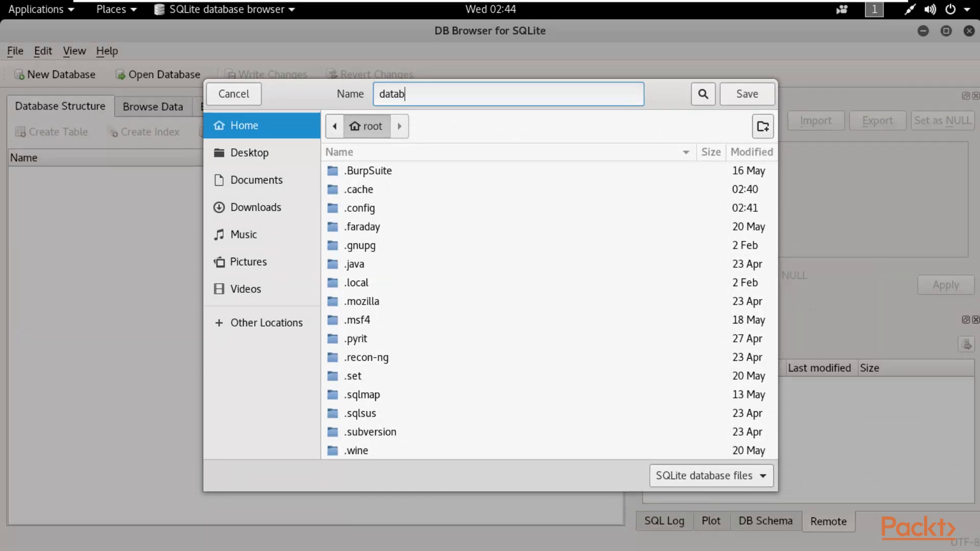
type("e")
left_click(749, 96)
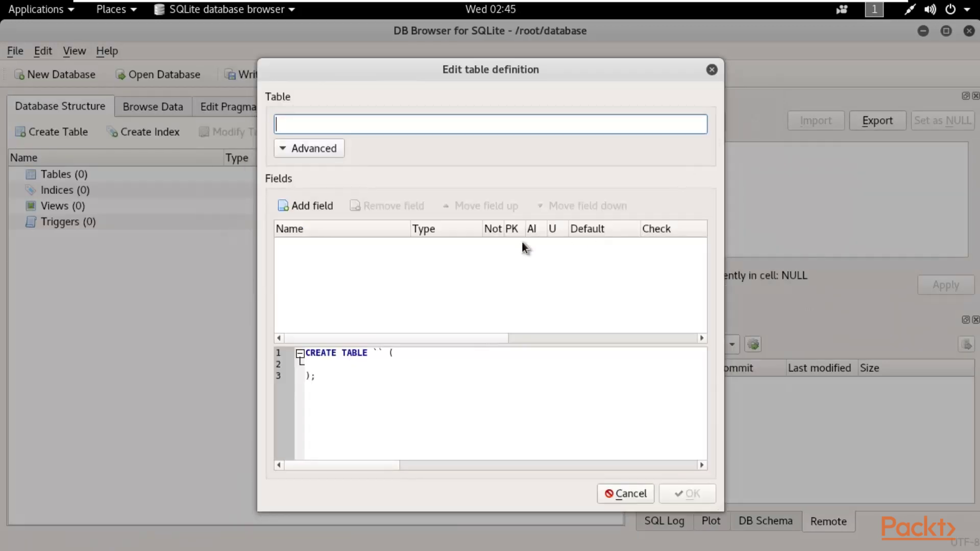
key("super+Down")
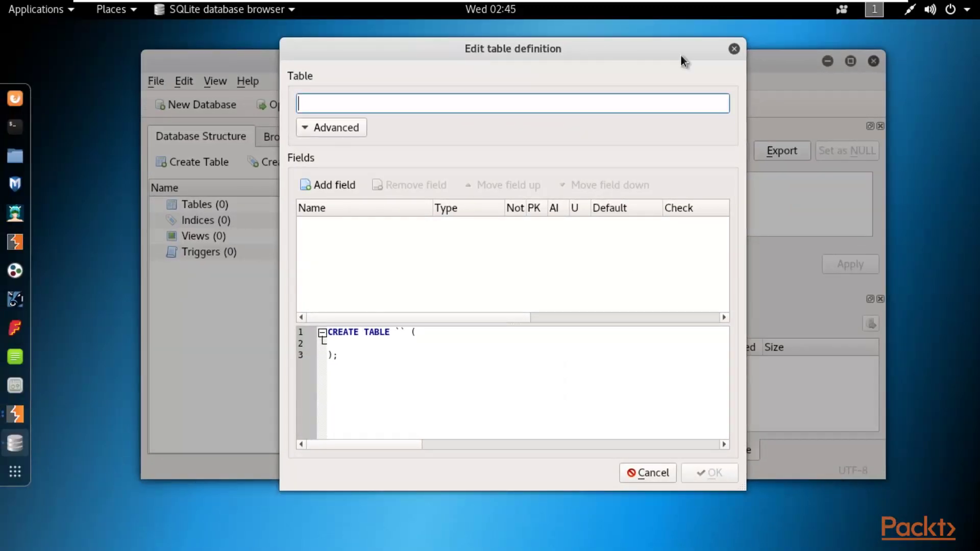
left_click(851, 62)
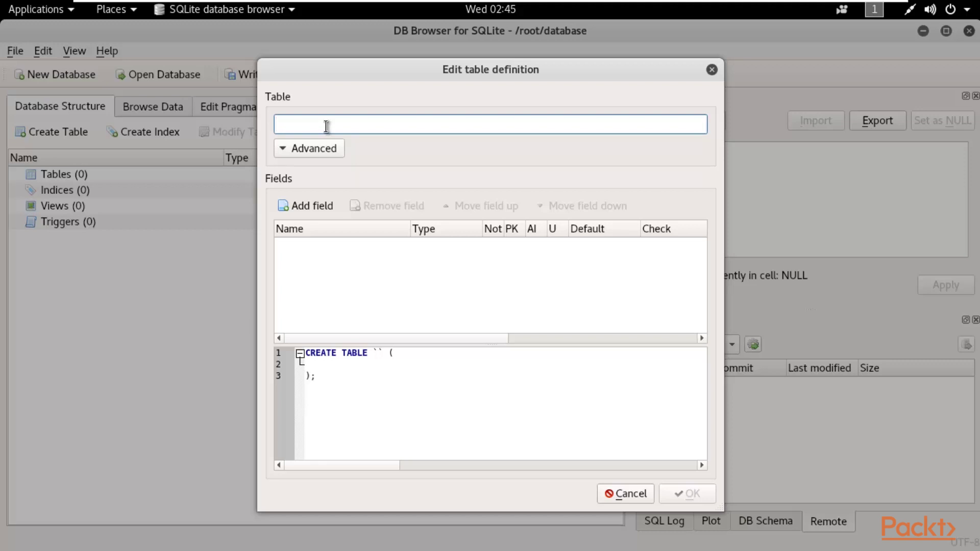
Name the new table table1 and add a field called subject with type TEXT.
type("table1")
left_click(304, 205)
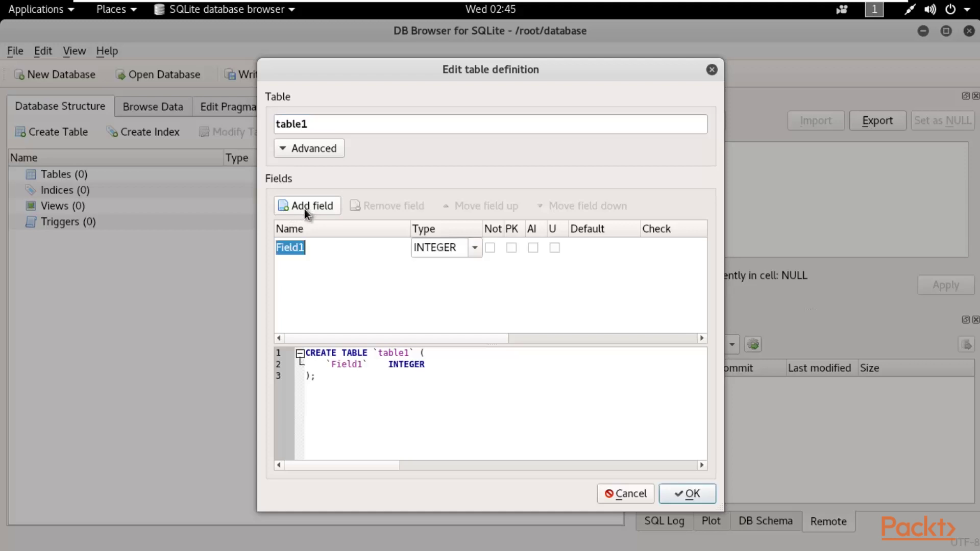
left_click(304, 247)
left_click_drag(306, 247, 276, 246)
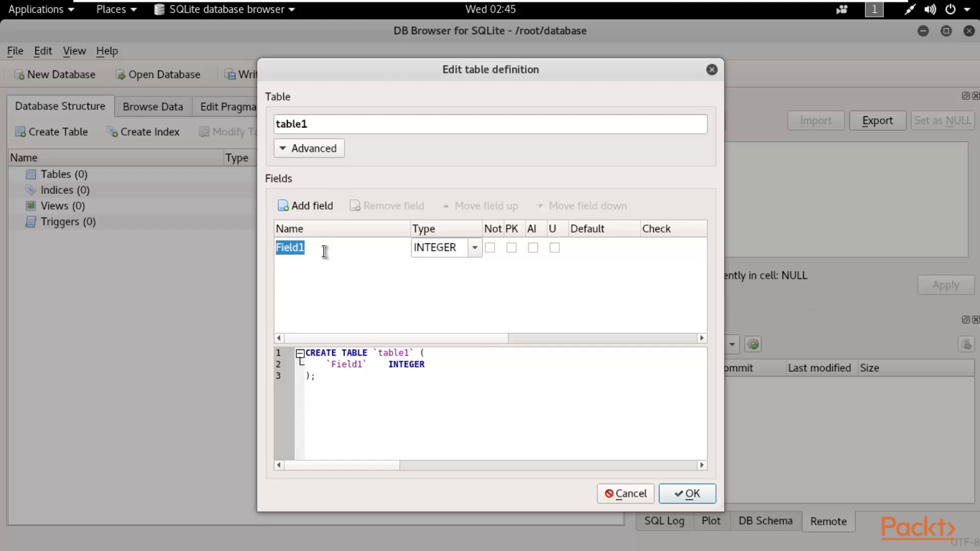
key("BackSpace")
type("subject")
left_click(473, 250)
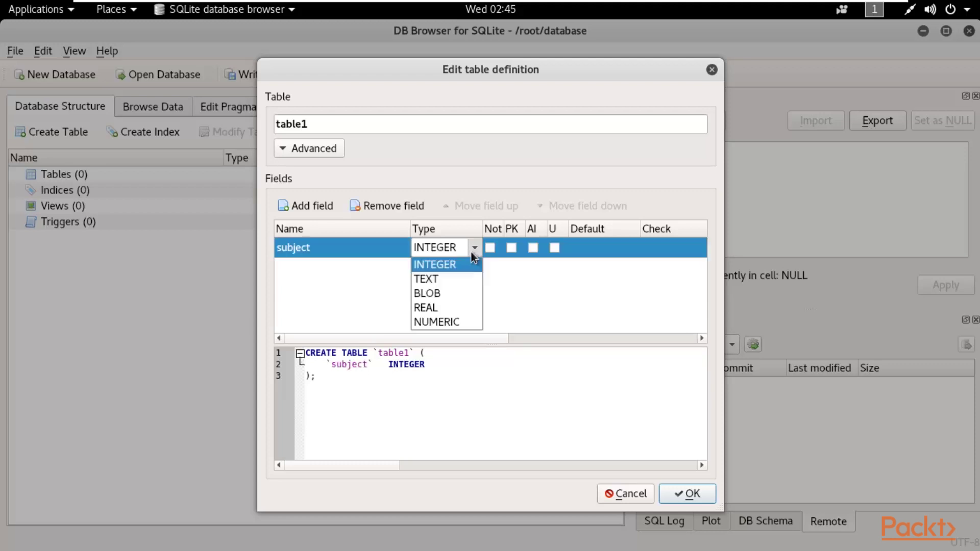
left_click(439, 280)
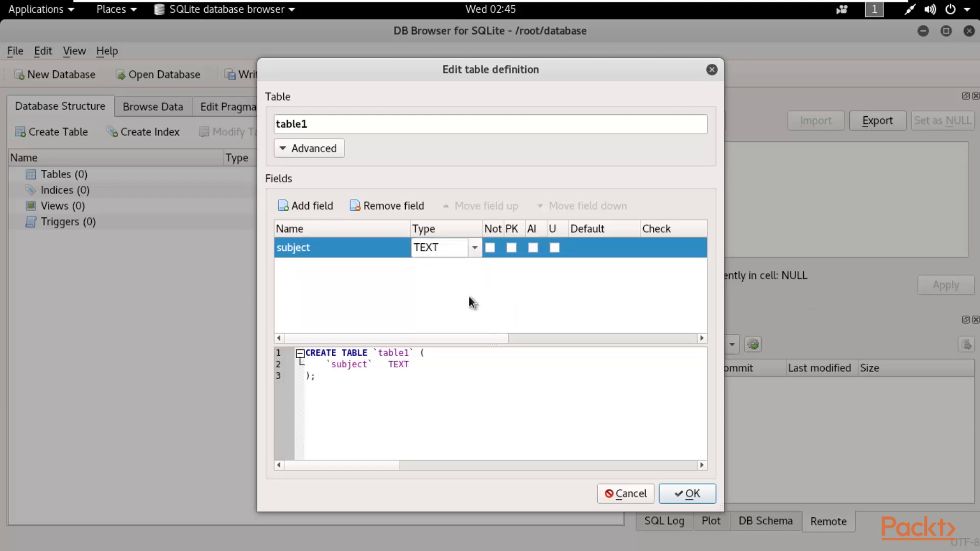
Add a second field called subject_id with type INTEGER and create table1.
left_click(310, 207)
left_click(308, 270)
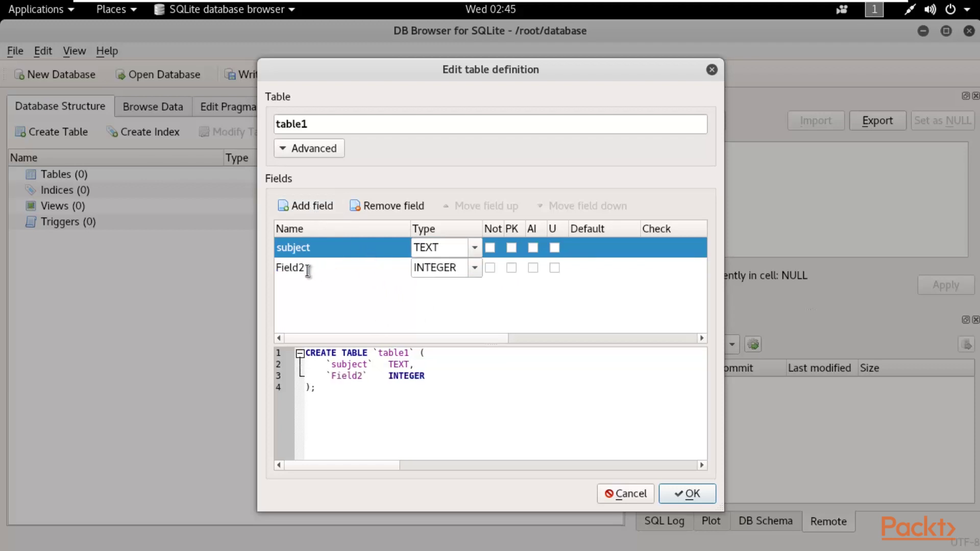
key("BackSpace")
key("BackSpace")
key("BackSpace")
key("BackSpace")
key("BackSpace")
key("BackSpace")
type("subject_id")
left_click(375, 297)
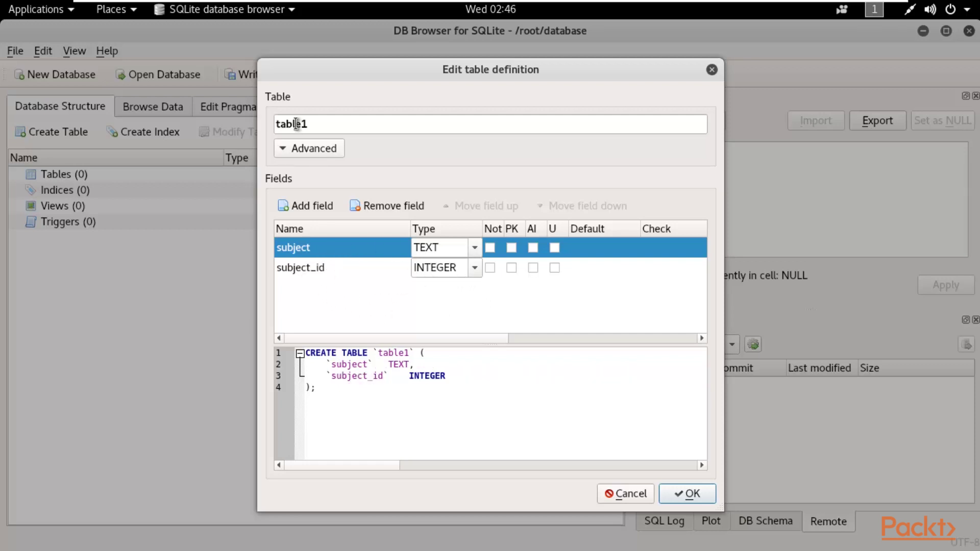
left_click_drag(324, 125, 284, 127)
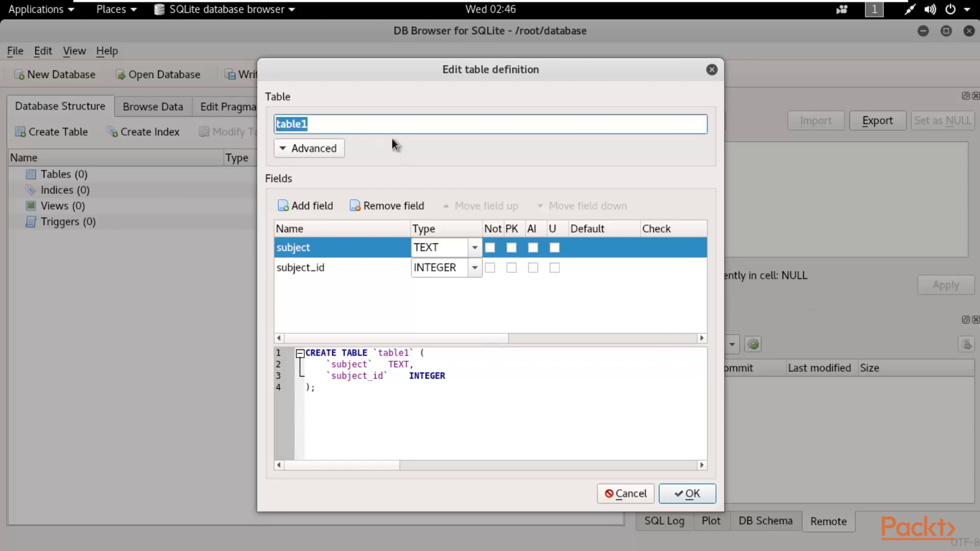
left_click(682, 491)
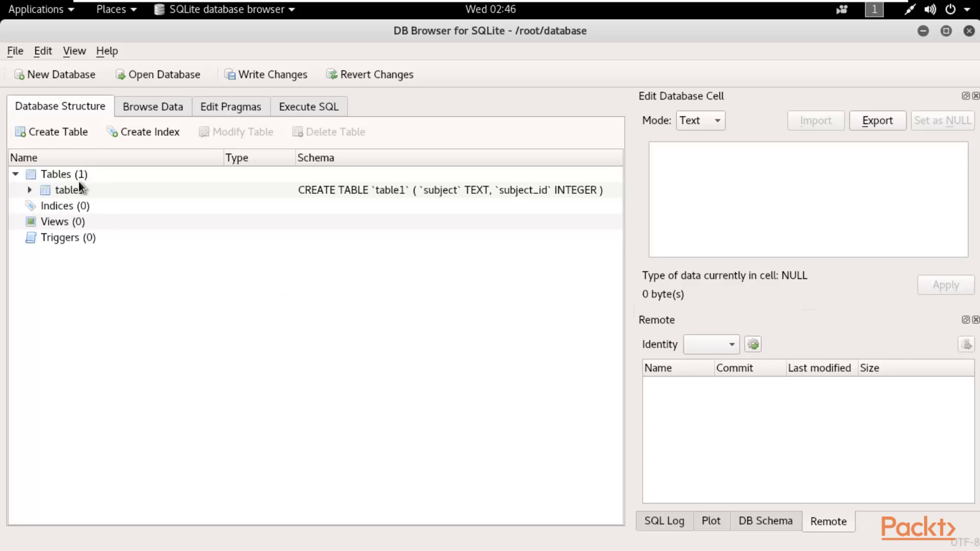
Expand table1 in the database structure and examine the subject and subject_id fields with their types.
left_click(29, 191)
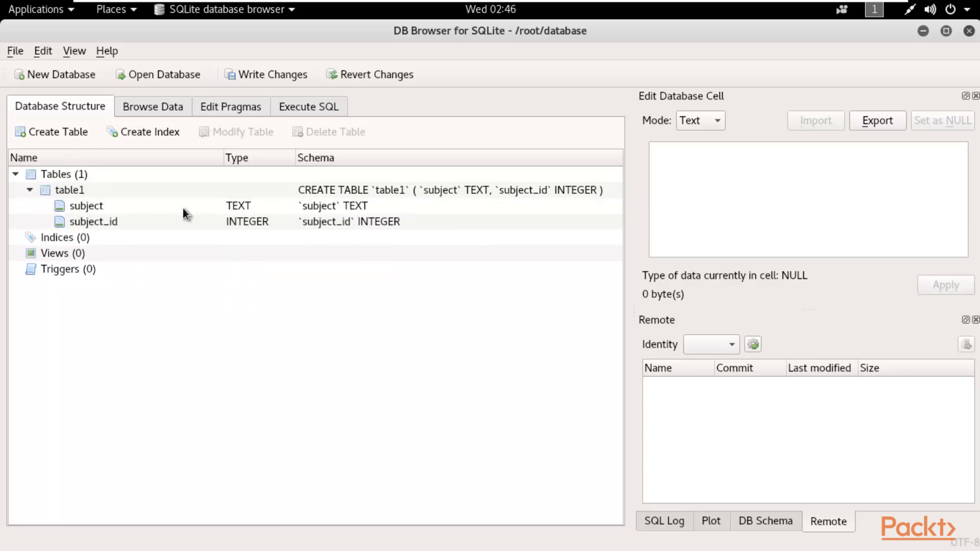
left_click(102, 206)
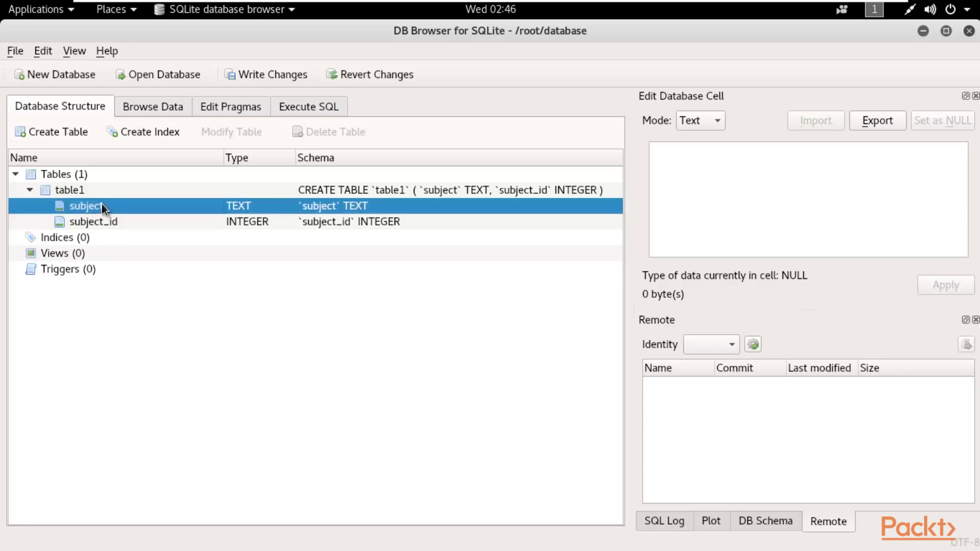
left_click(112, 222)
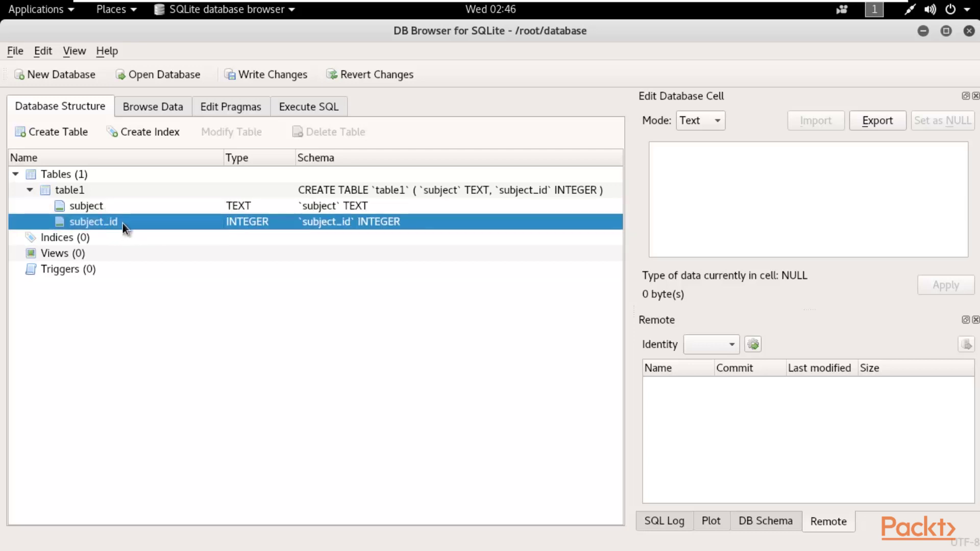
left_click(102, 204)
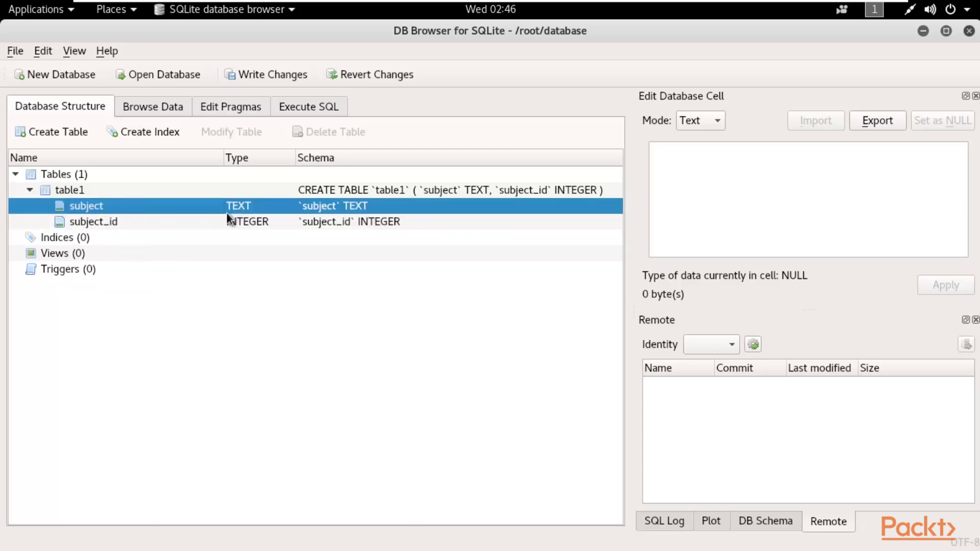
left_click(107, 223)
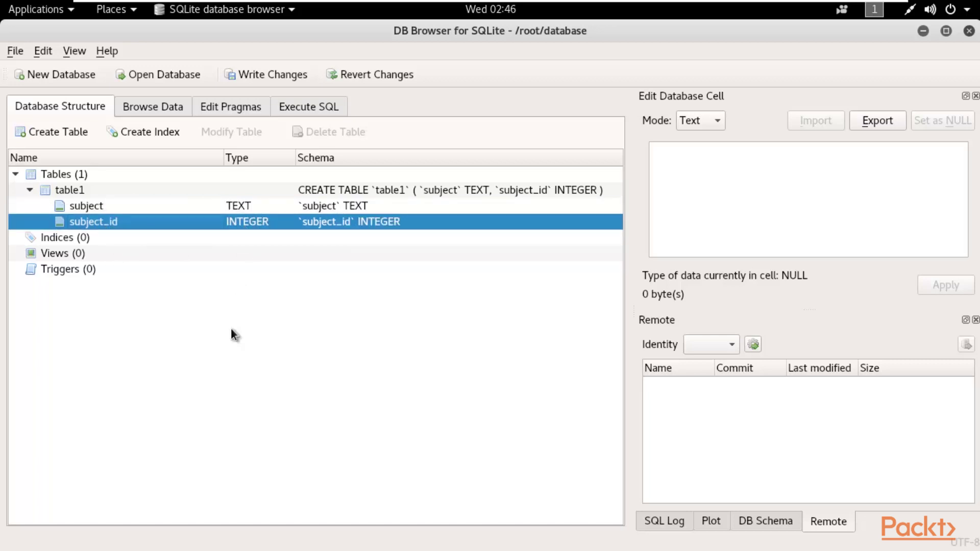
Start another table named table2 and add a field called student_name with type TEXT.
left_click(48, 133)
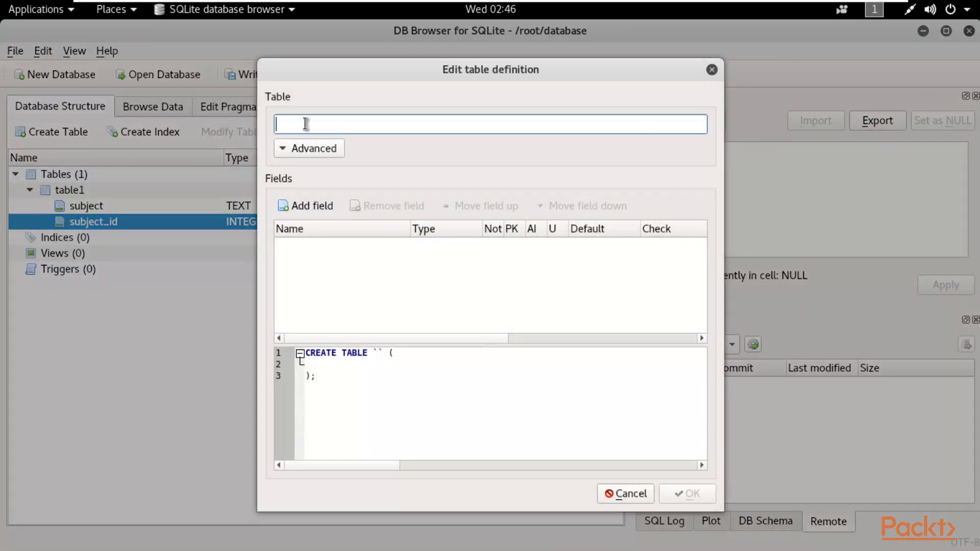
type("table2")
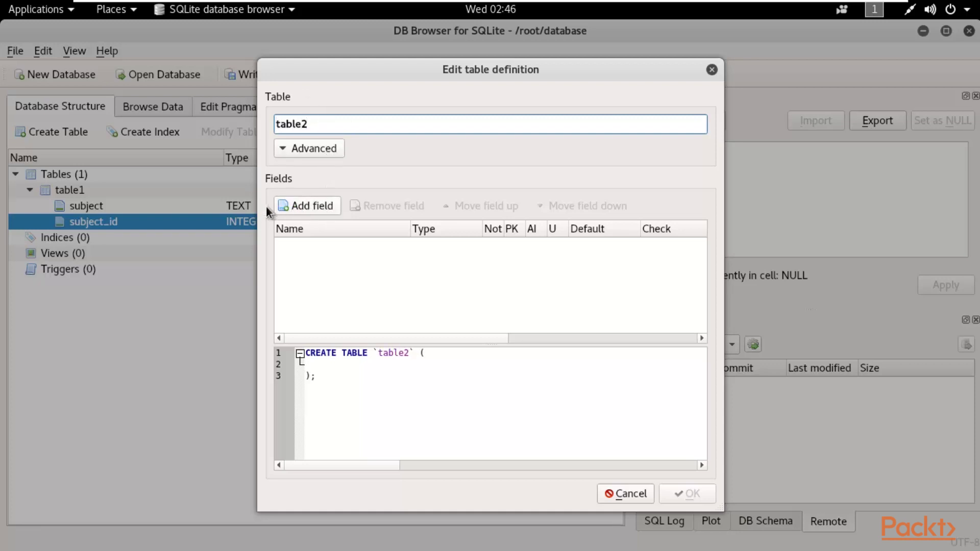
left_click(308, 207)
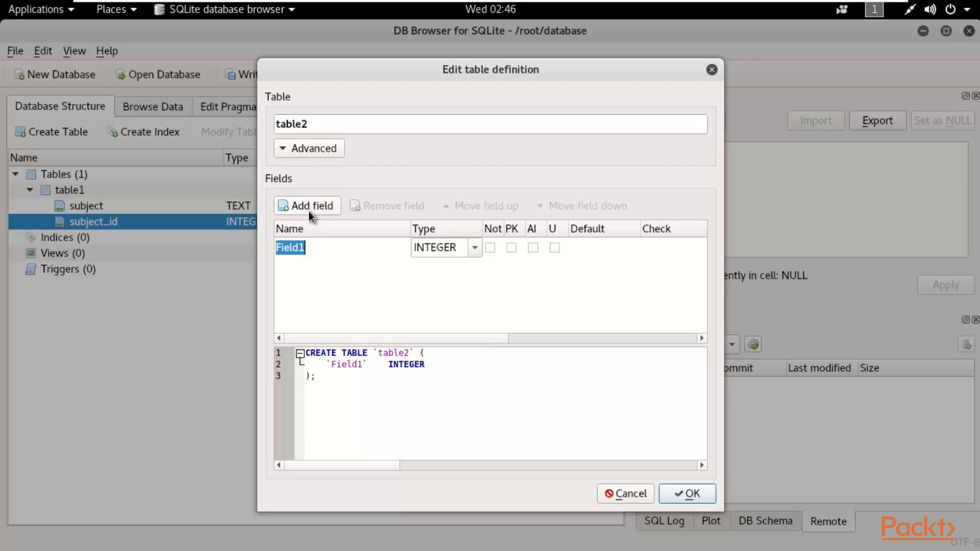
left_click(305, 247)
key("BackSpace")
key("BackSpace")
key("BackSpace")
key("BackSpace")
key("BackSpace")
key("BackSpace")
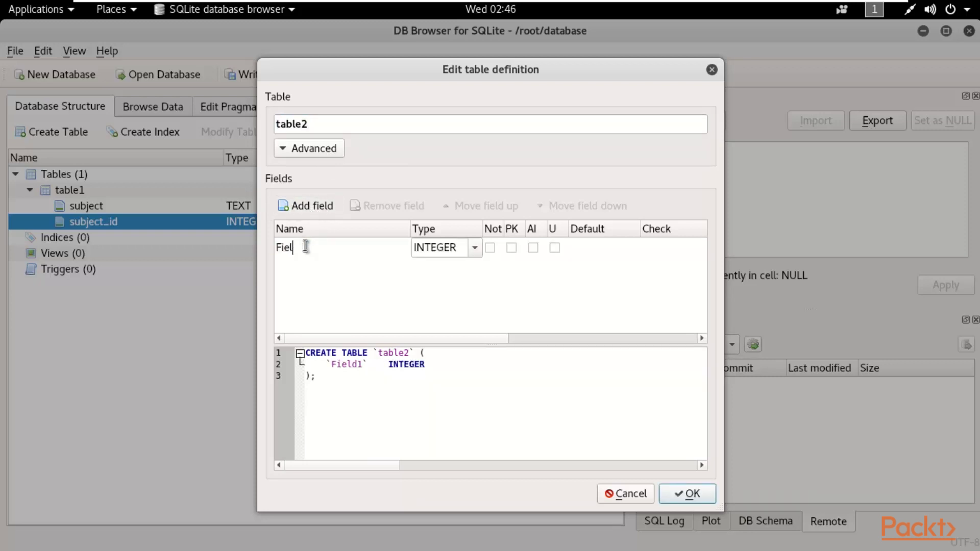
type("student_name")
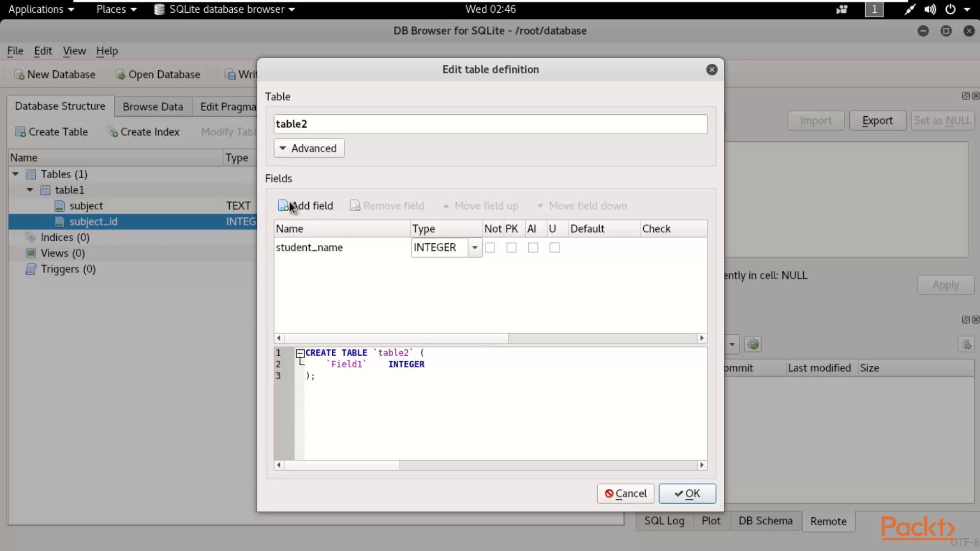
left_click(469, 249)
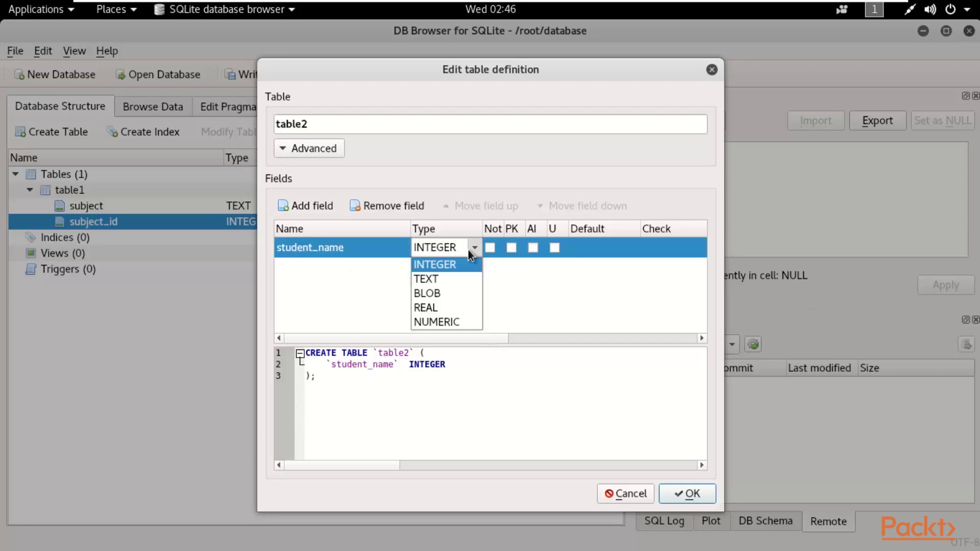
left_click(453, 279)
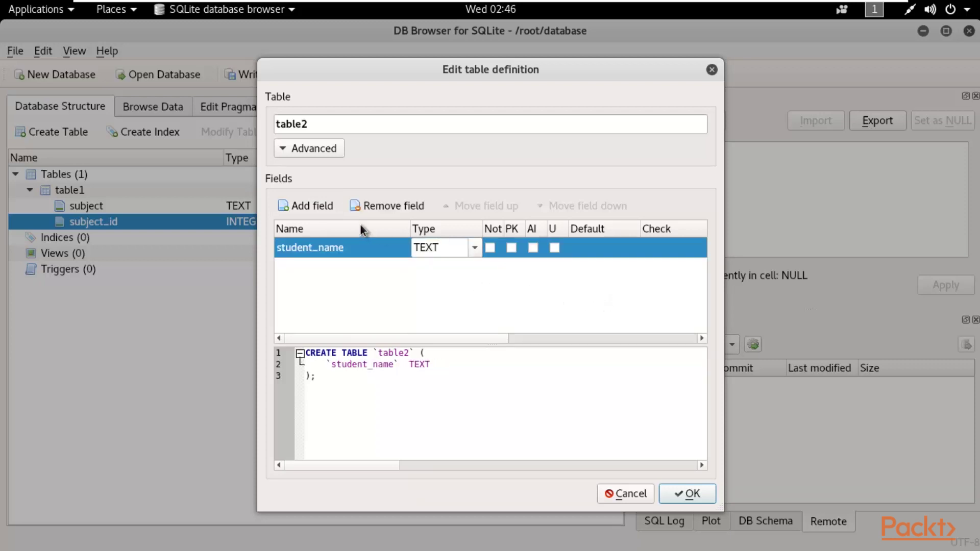
Add a second field called student_roll with type INTEGER and create table2.
left_click(310, 206)
type("s")
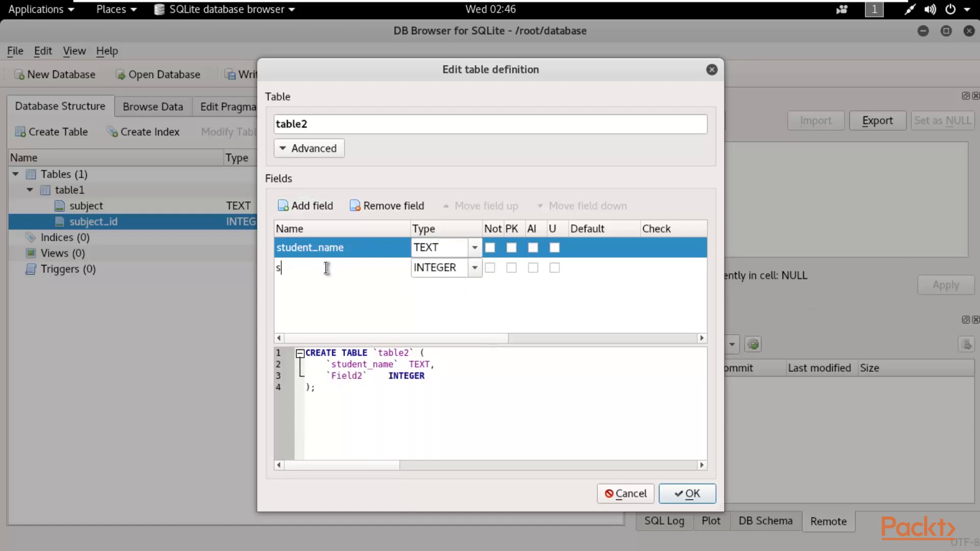
type("tudent_roll")
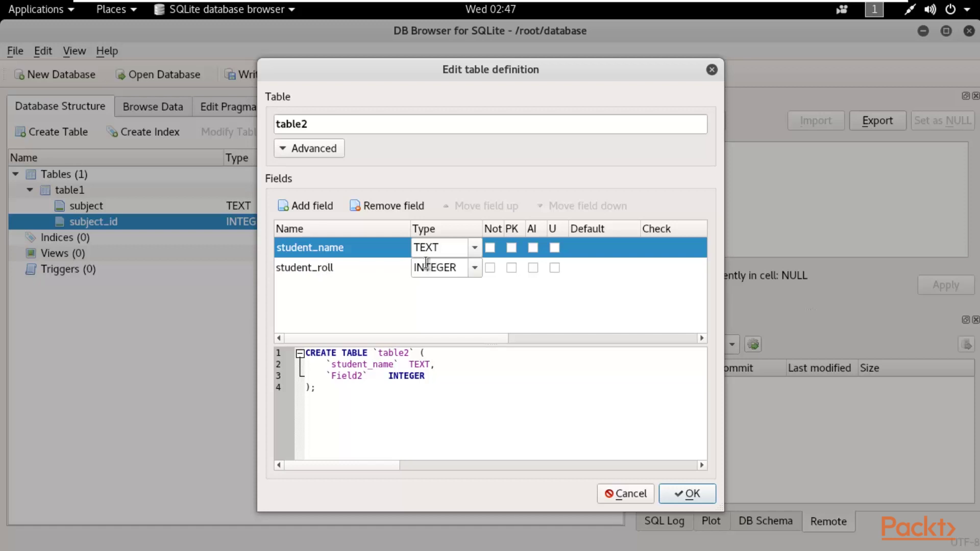
left_click(475, 271)
left_click(442, 284)
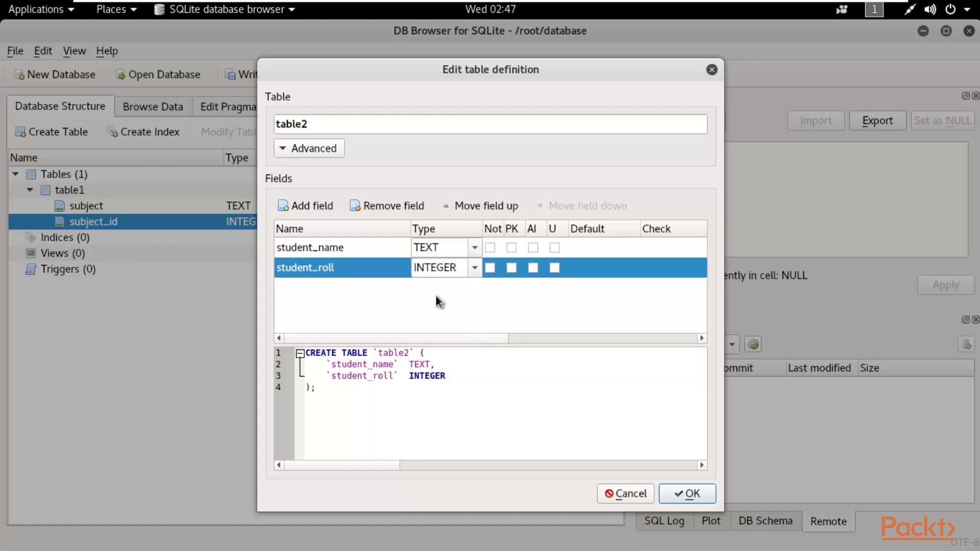
left_click(683, 494)
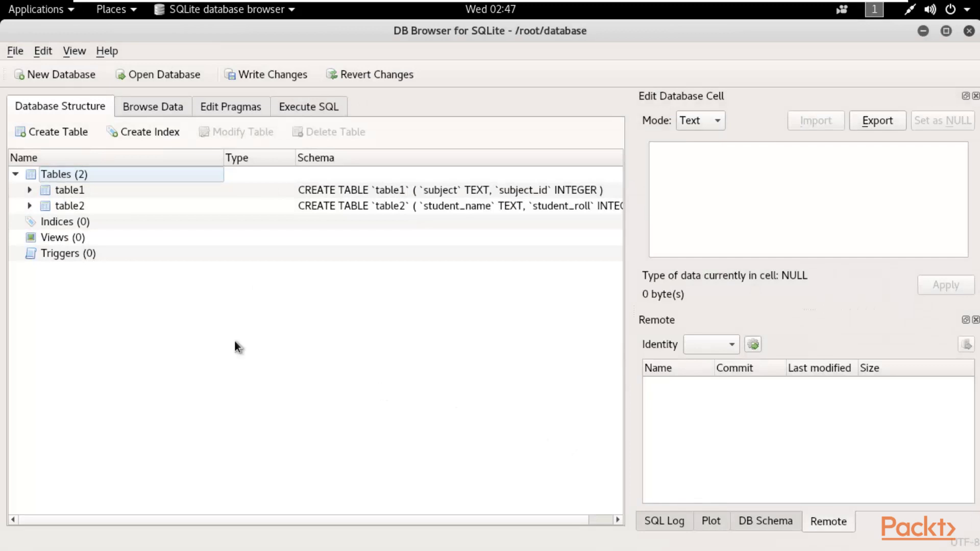
Expand table1 and table2 in the database structure and review the fields of both tables.
left_click(30, 190)
left_click(30, 238)
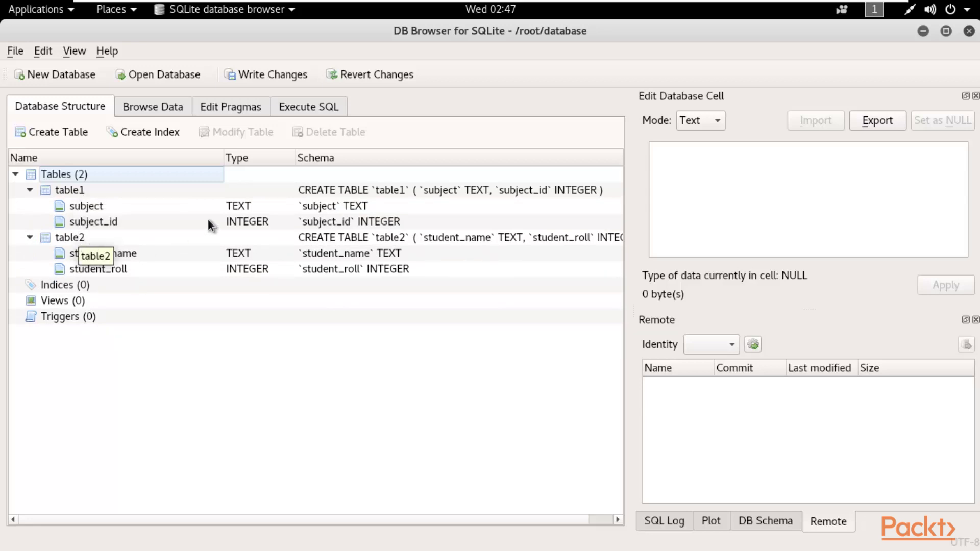
left_click(112, 211)
left_click(115, 221)
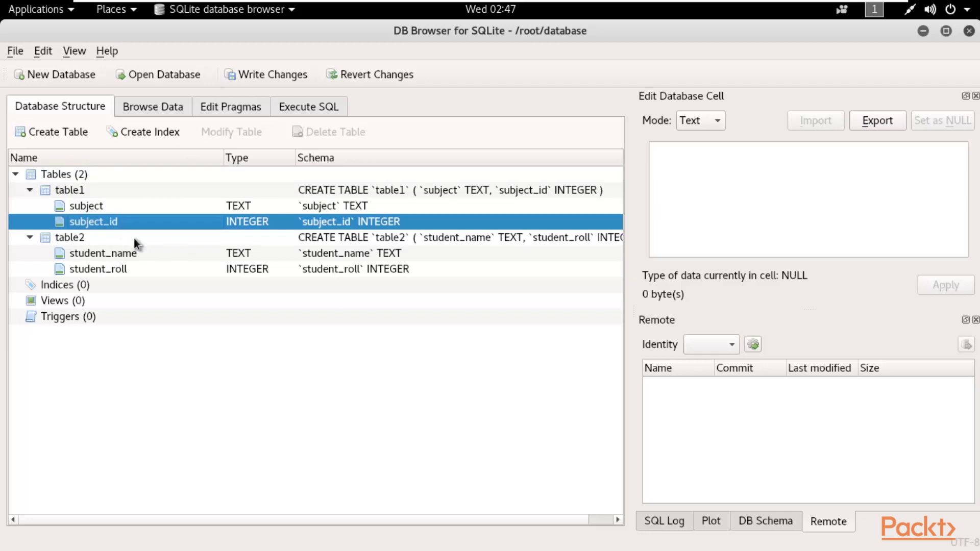
left_click(113, 259)
left_click(120, 268)
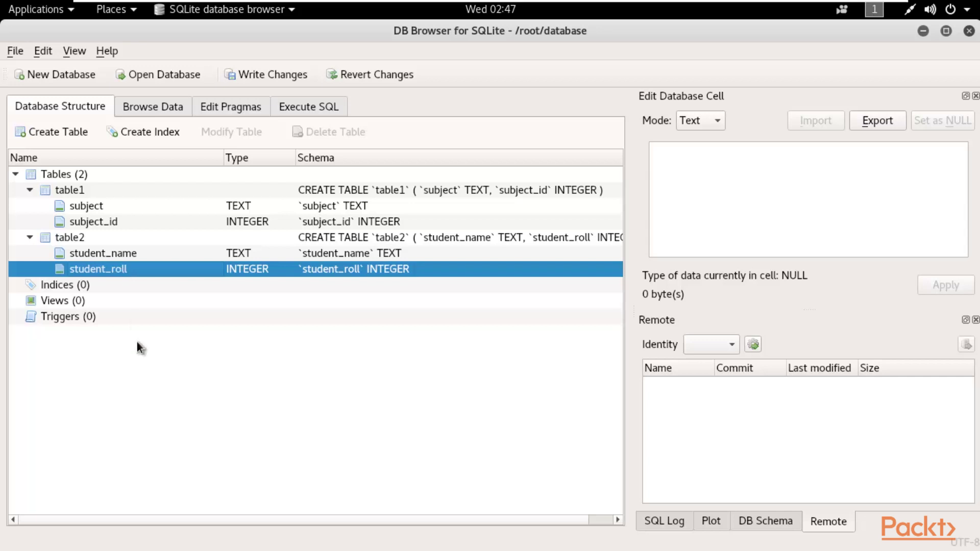
left_click(71, 194)
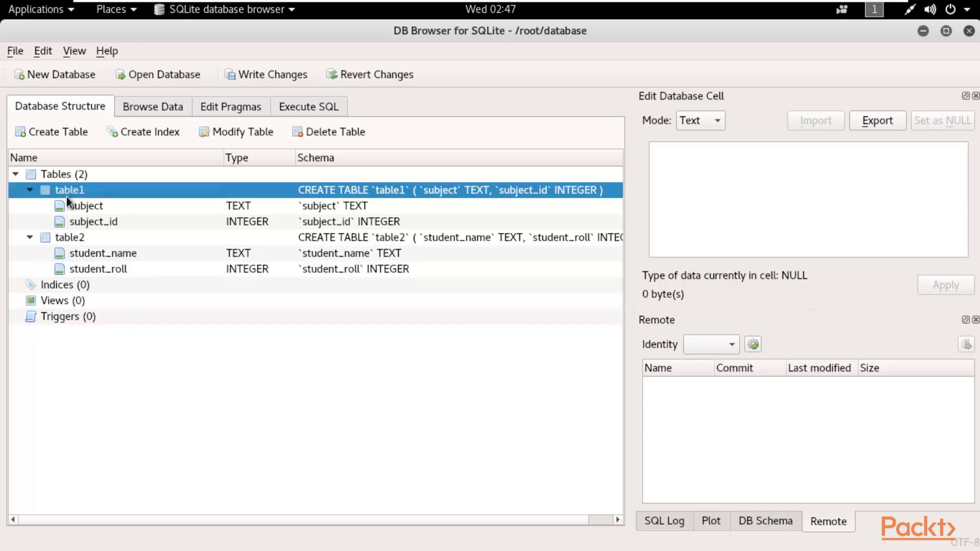
left_click(77, 238)
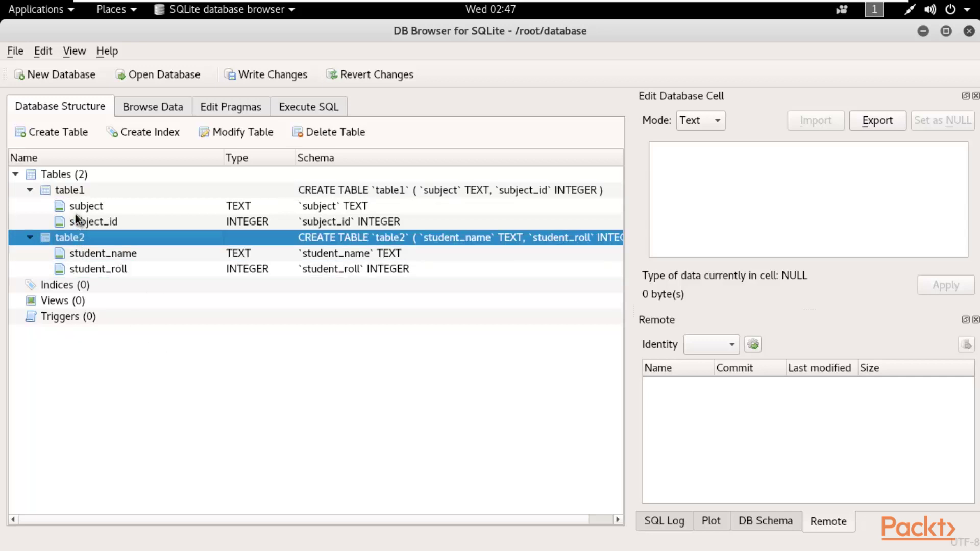
Go through the subject and subject_id fields of table1 and the student_name and student_roll fields of table2 in the database structure.
left_click(76, 193)
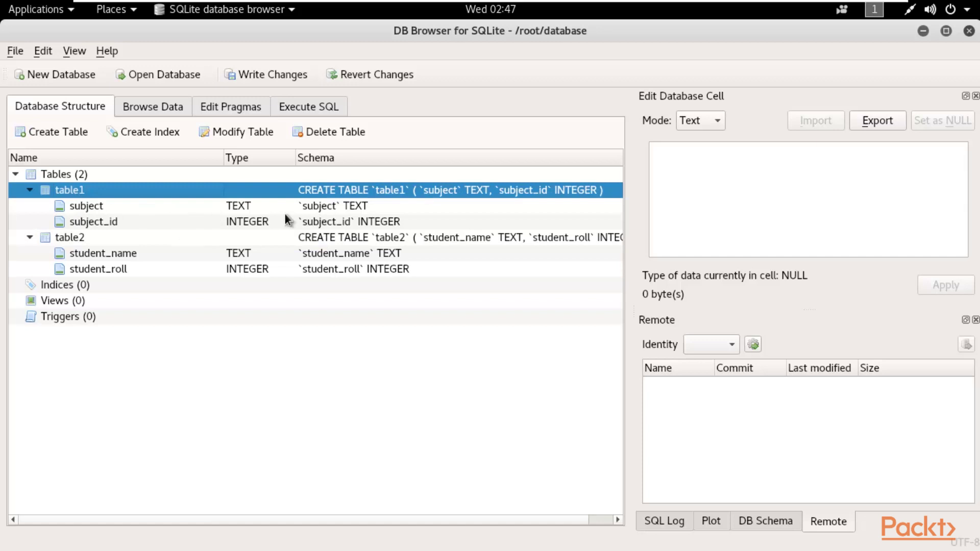
left_click(110, 207)
left_click(114, 221)
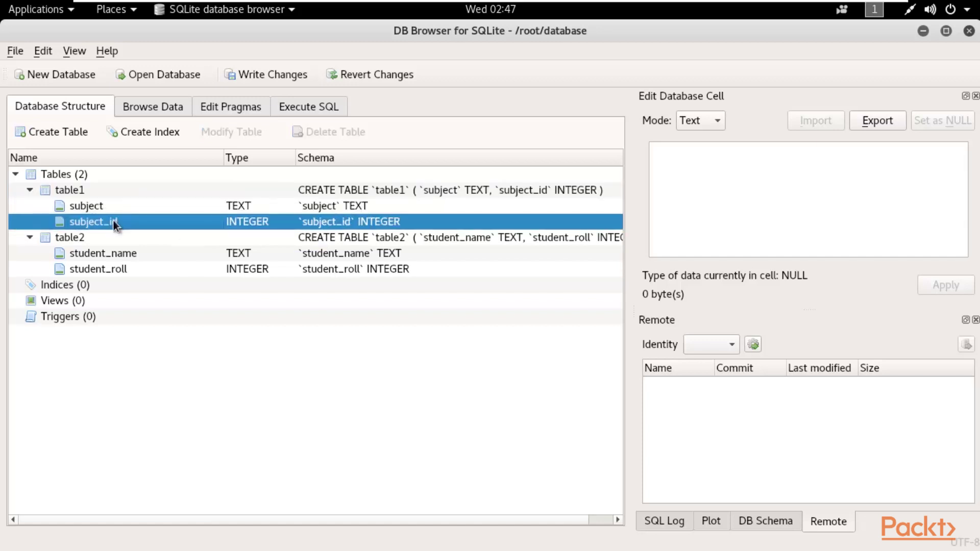
left_click(68, 237)
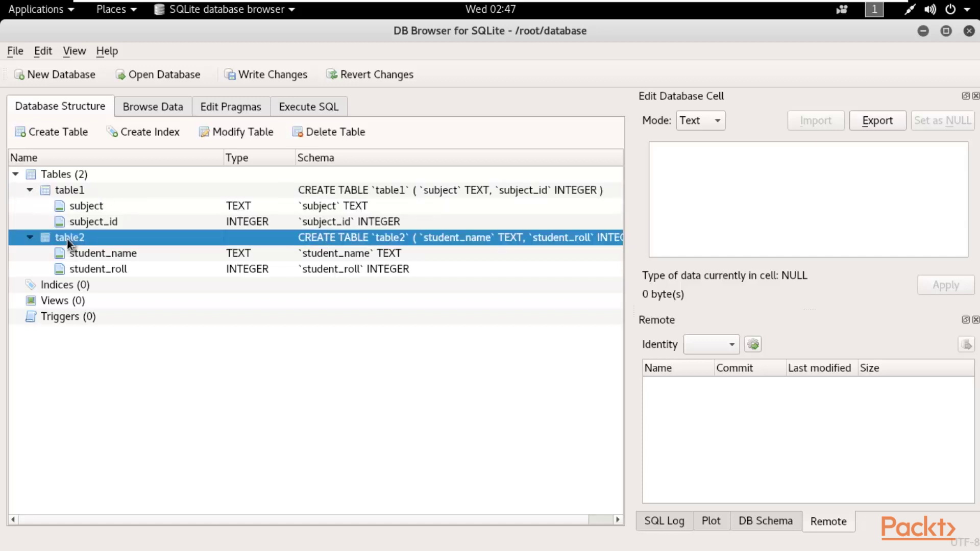
left_click(121, 256)
left_click(122, 268)
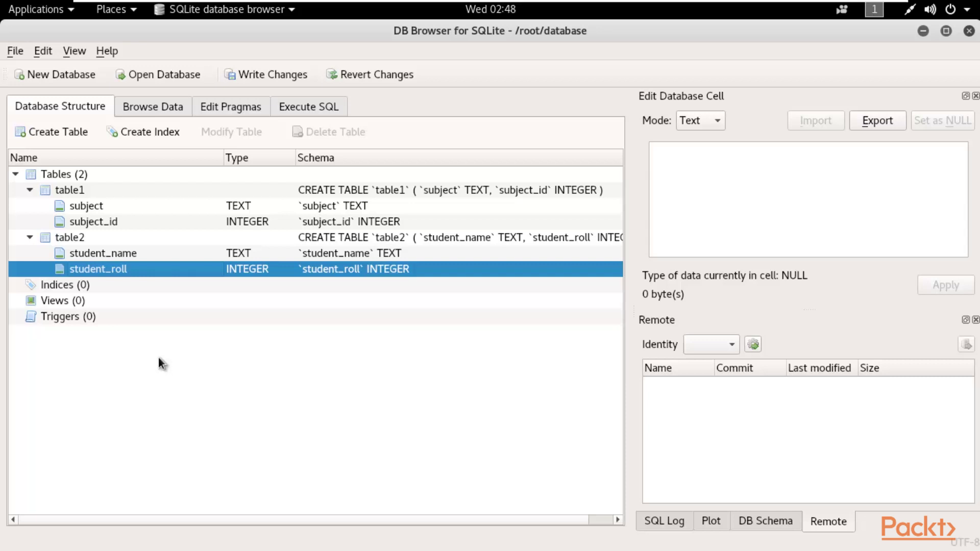
Browse the data of table1 and table2 to compare their columns, and return to table1.
left_click(161, 109)
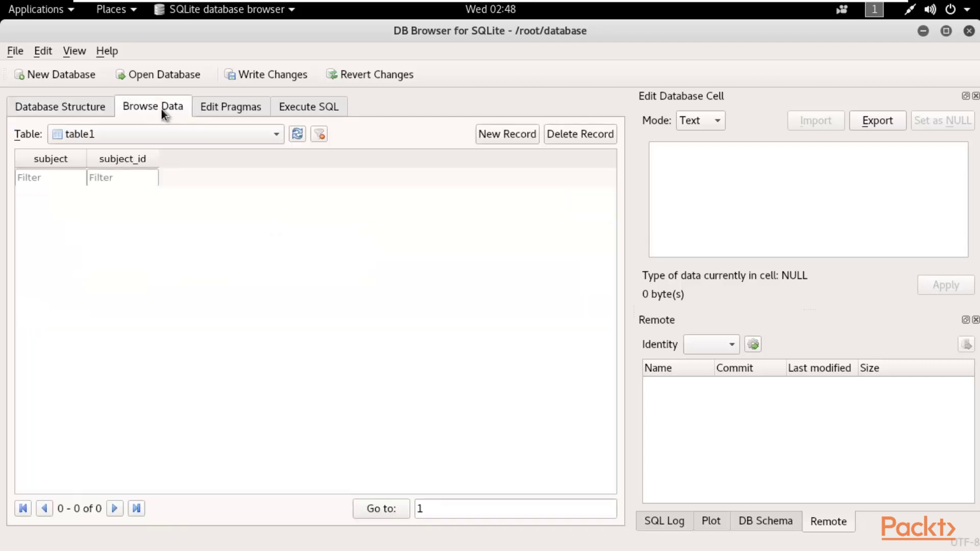
left_click(89, 134)
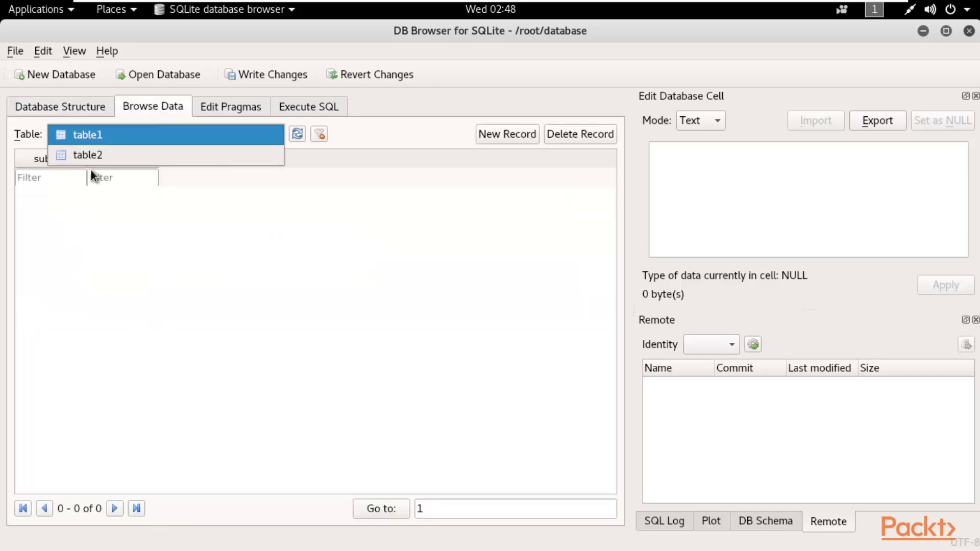
left_click(112, 138)
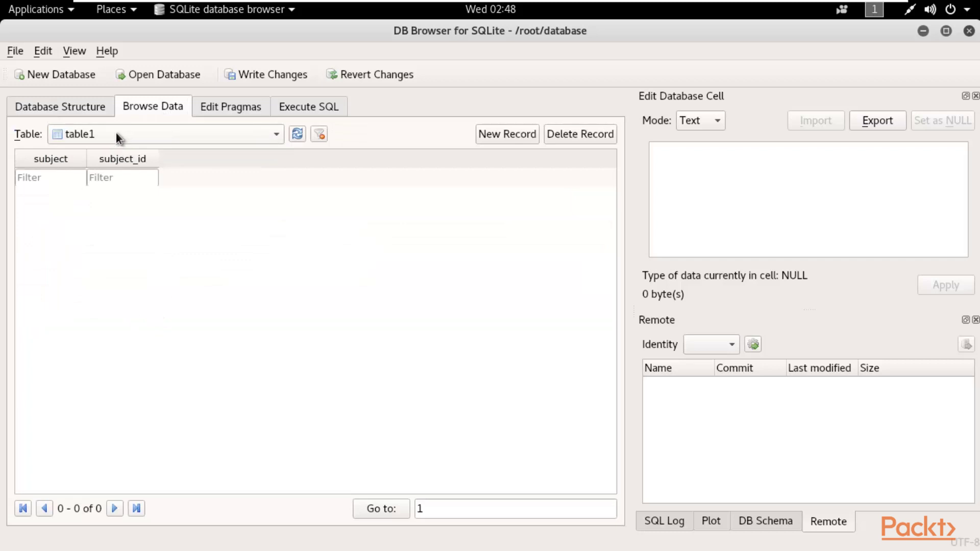
left_click(115, 134)
left_click(118, 155)
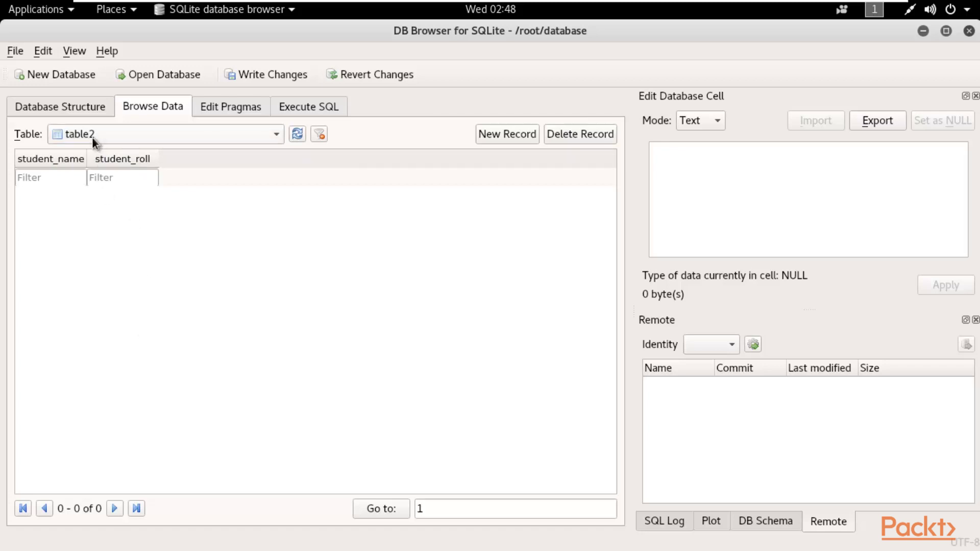
left_click(148, 135)
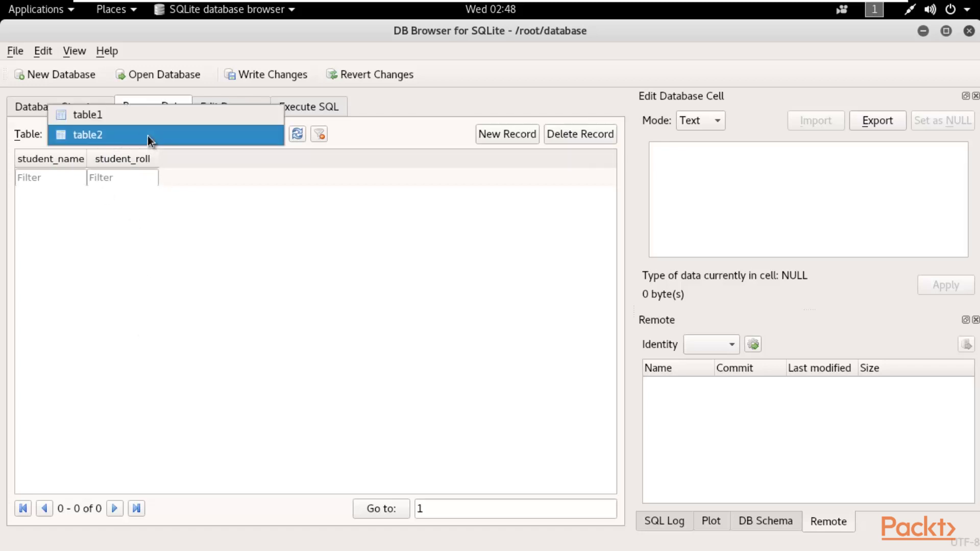
left_click(132, 115)
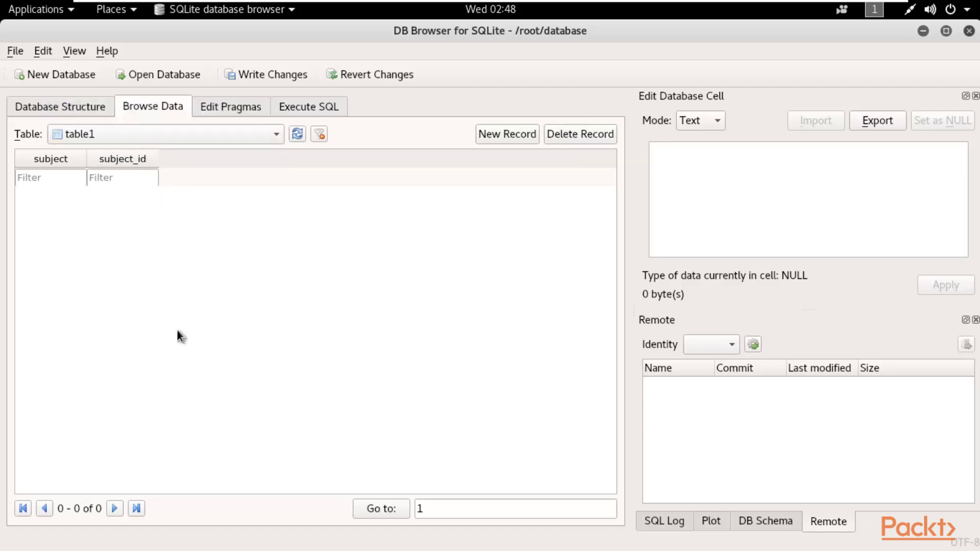
Add a record to table1 with subject physics and subject_id 1.
left_click(507, 135)
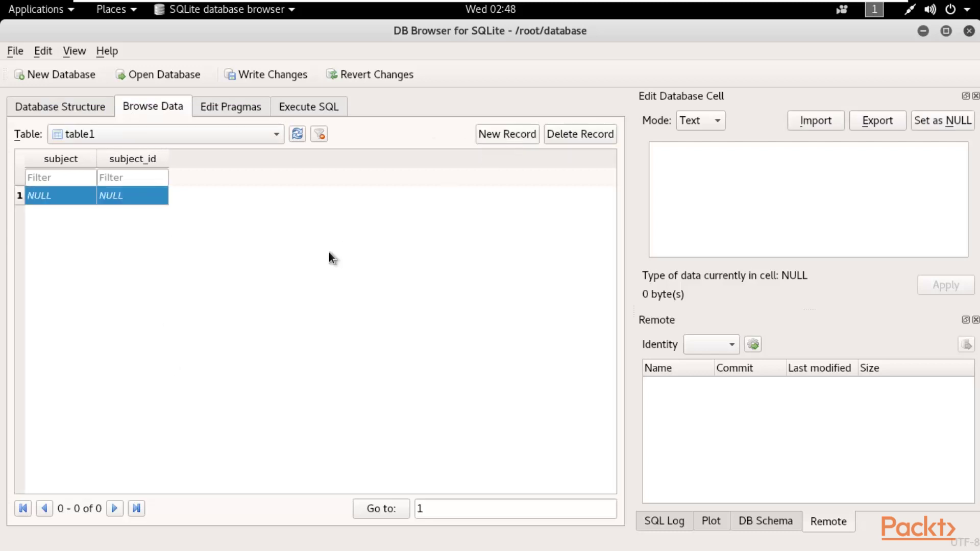
double_click(38, 197)
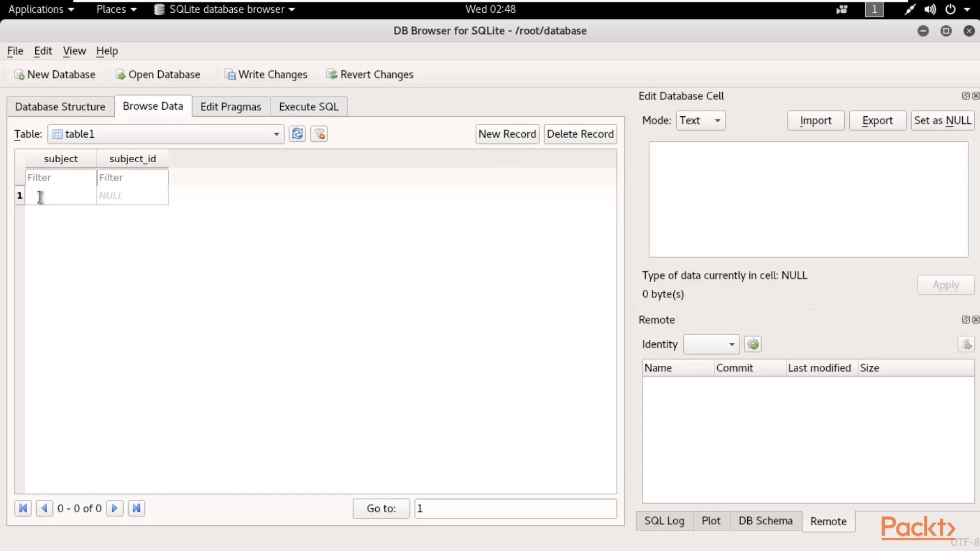
type("physics")
key("Return")
left_click(121, 196)
type("1")
key("Return")
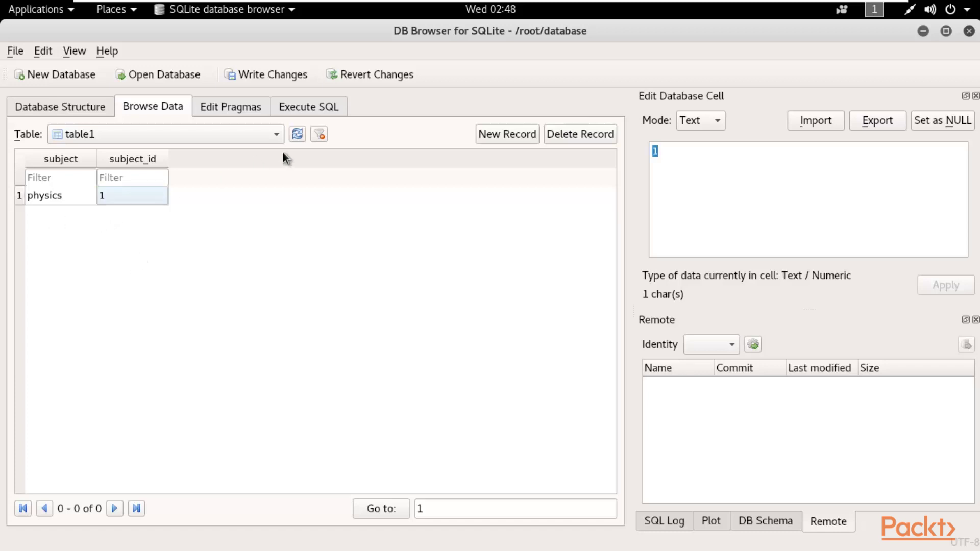
Add a second record to table1 with subject maths and subject_id 2.
left_click(504, 135)
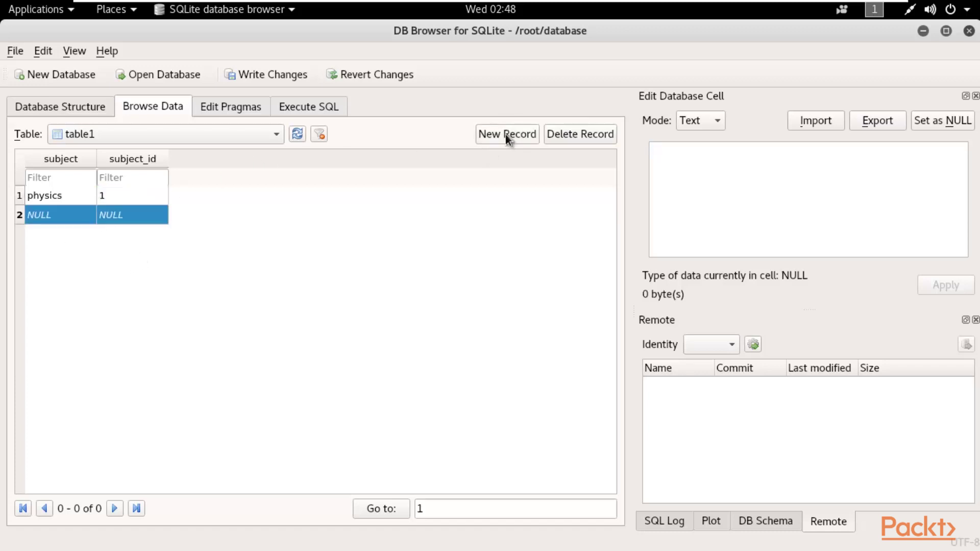
left_click(35, 214)
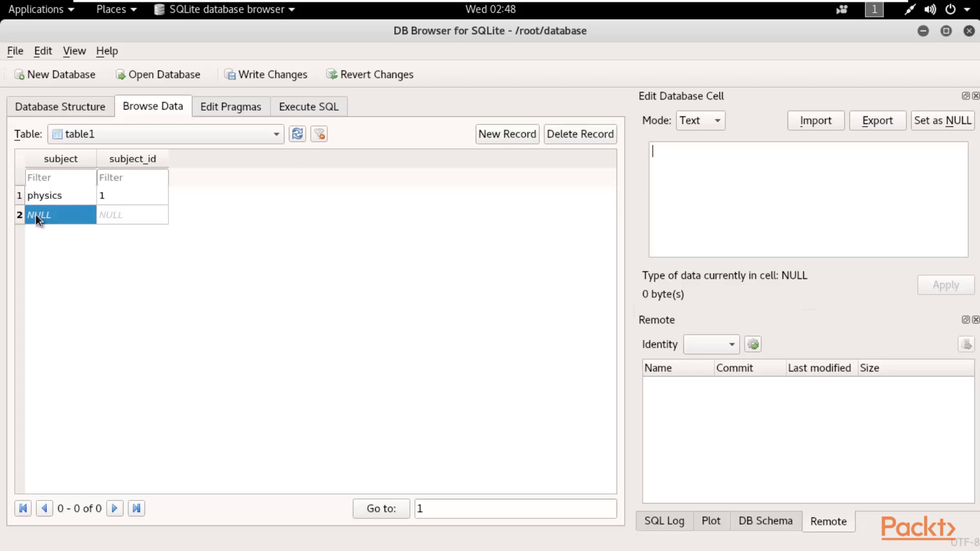
type("maths")
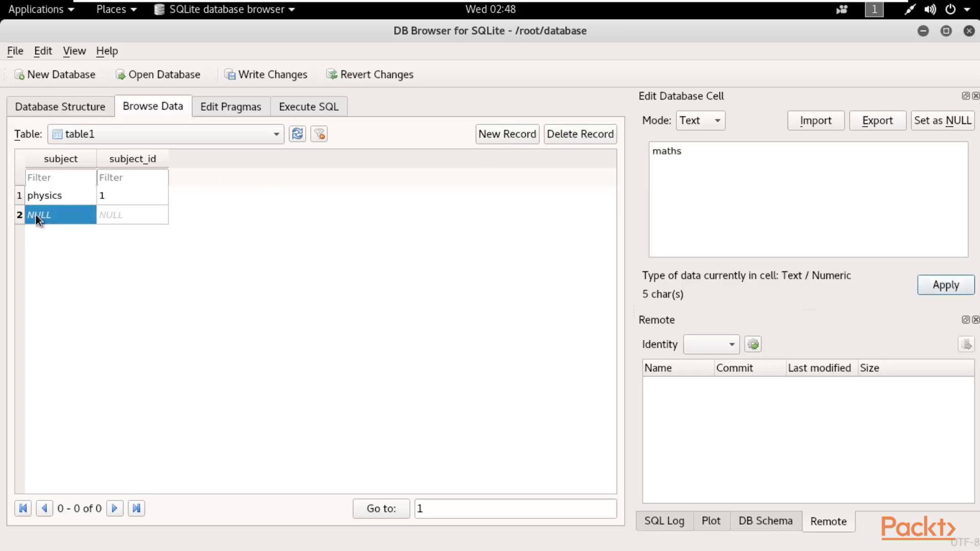
left_click(51, 216)
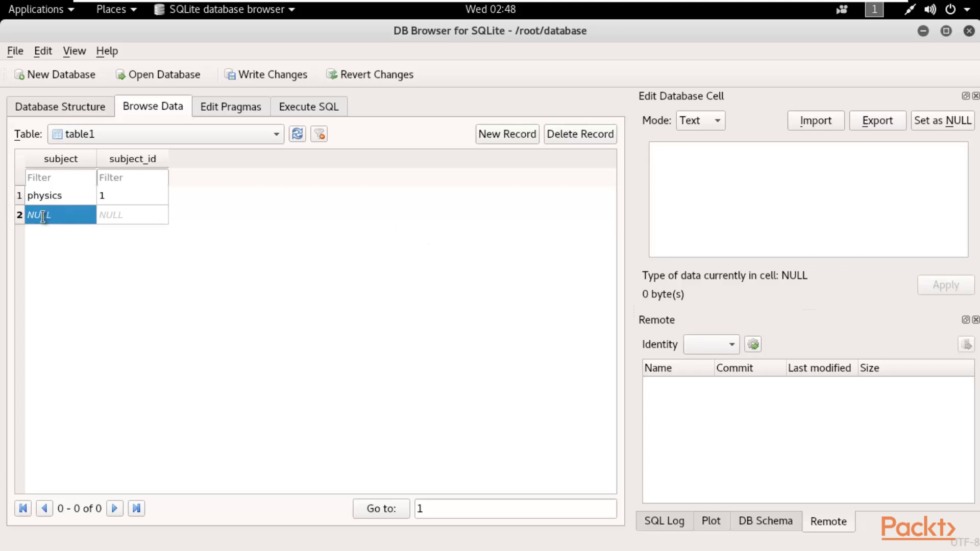
type("m")
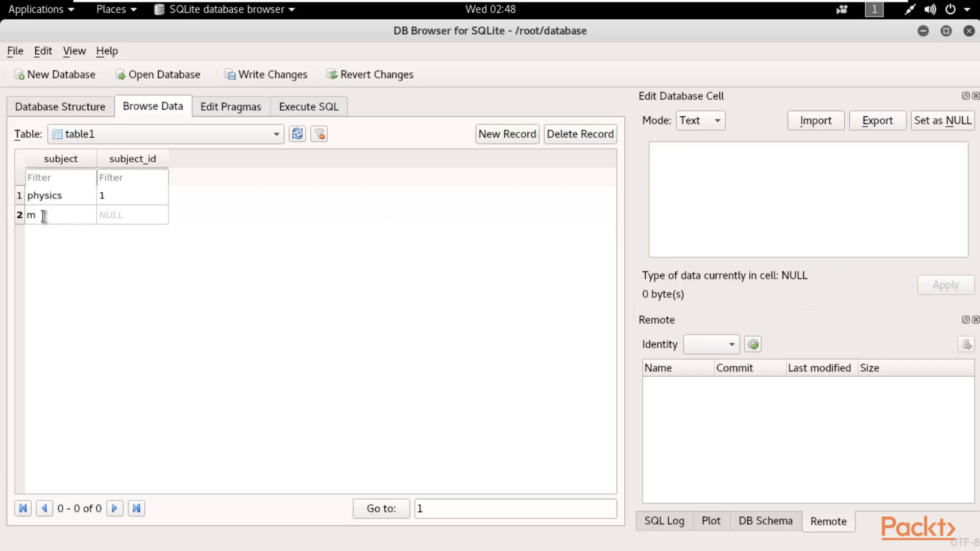
type("aths")
left_click(115, 214)
type("2")
key("Return")
Add a third record to table1 with subject chemistry and subject_id 3.
left_click(510, 133)
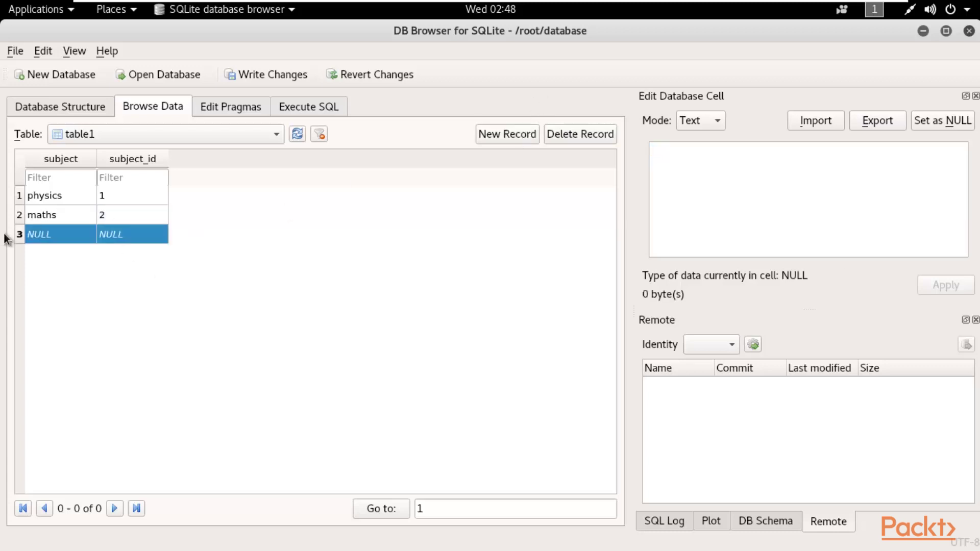
double_click(42, 233)
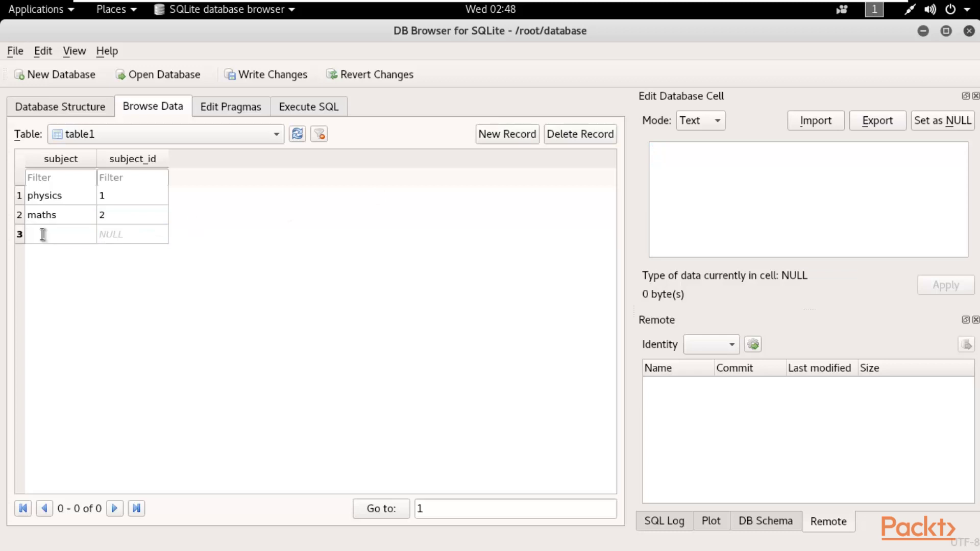
type("chemistry")
key("Return")
left_click(103, 235)
type("3")
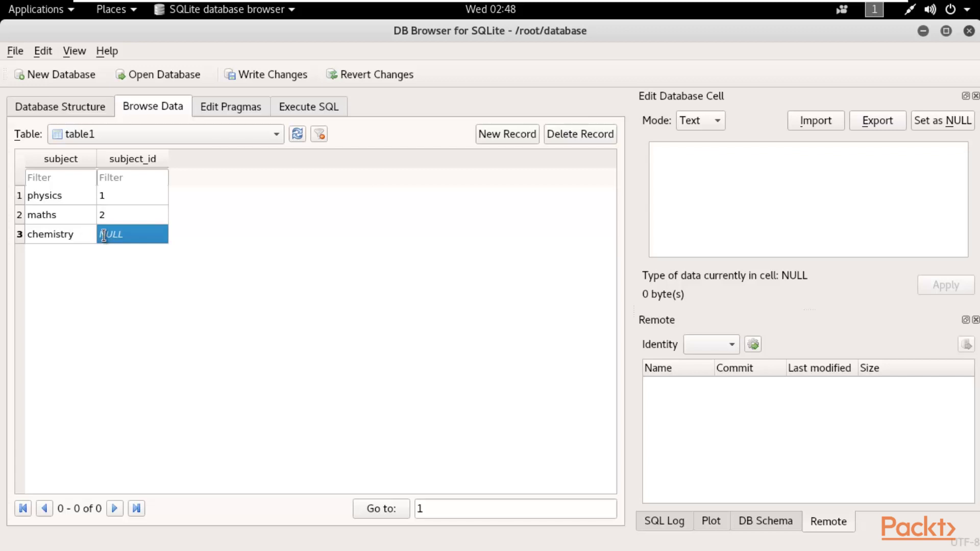
key("Return")
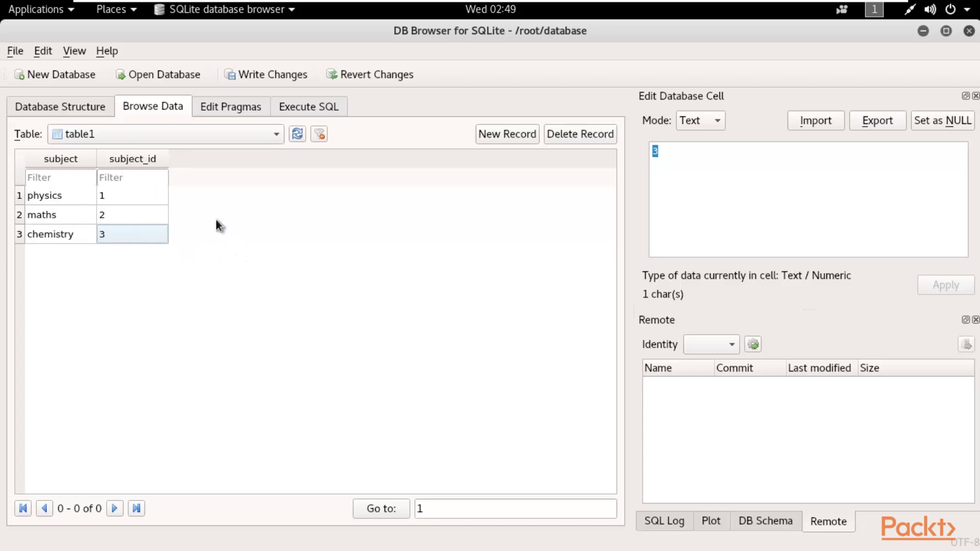
Switch to the data of table2 and add a record with the first student's name and student_roll 1.
left_click(109, 134)
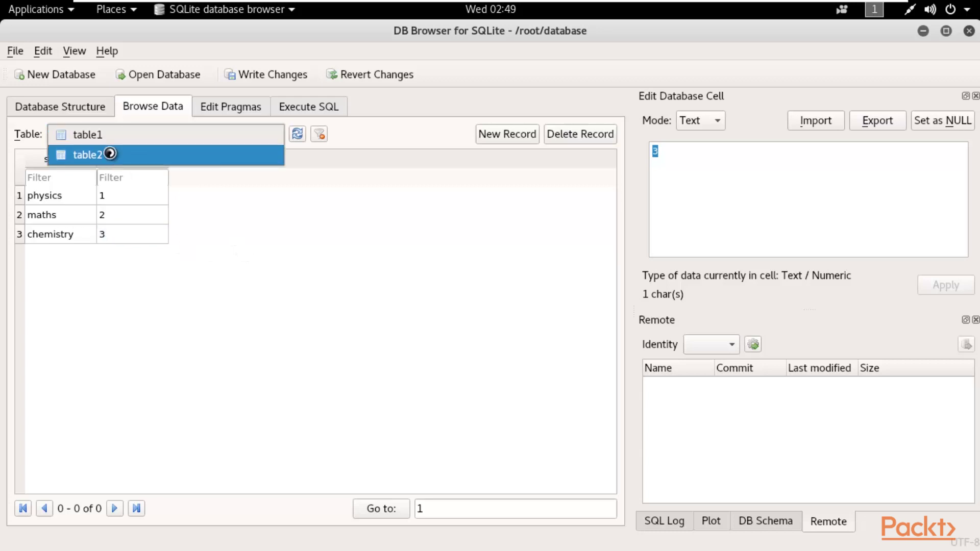
left_click(109, 155)
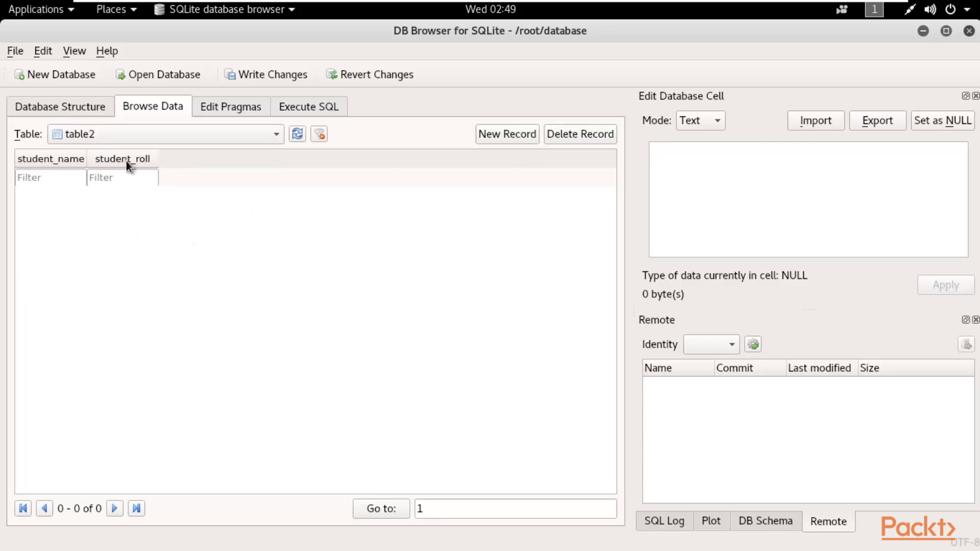
left_click(507, 136)
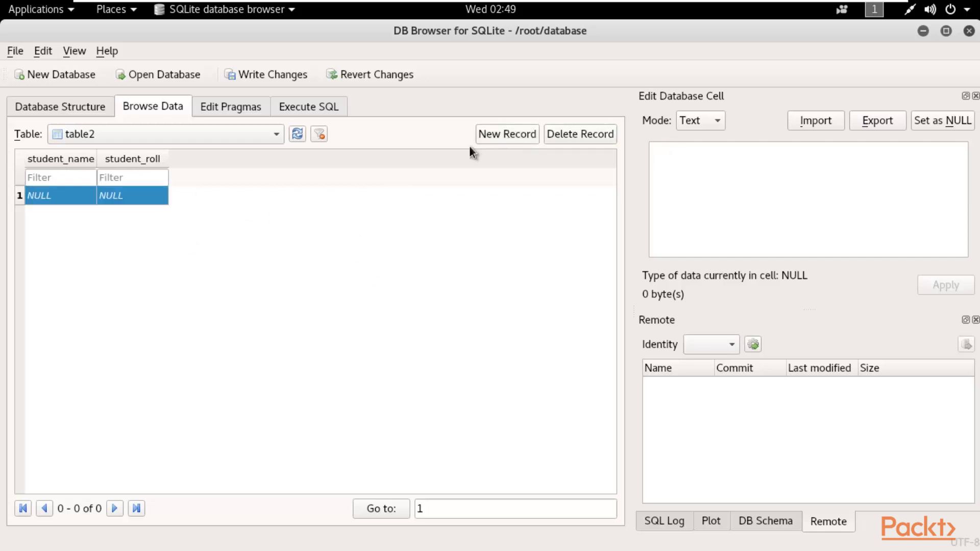
double_click(42, 195)
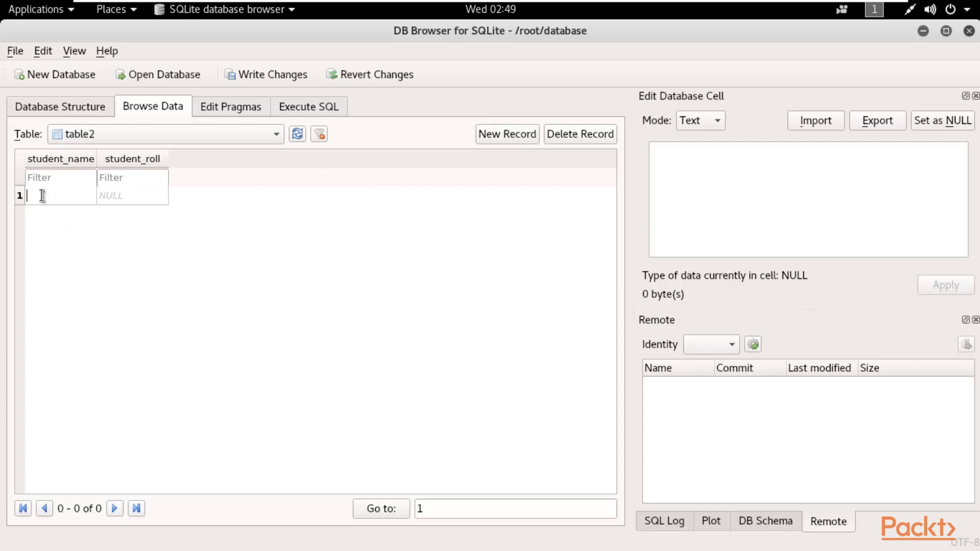
type("sam")
left_click(115, 199)
type("1")
Add a second record to table2 with another student's name and student_roll 2.
left_click(510, 133)
left_click(42, 212)
double_click(41, 212)
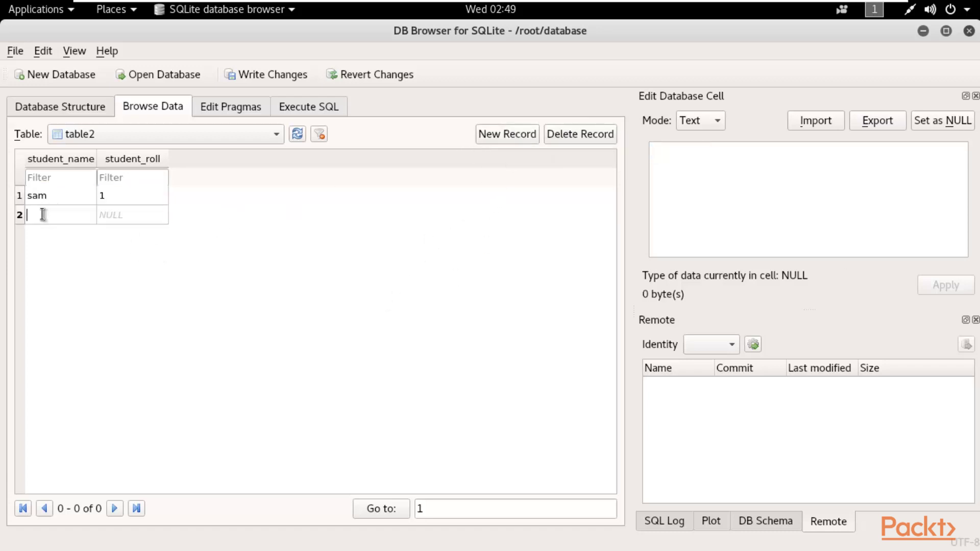
type("peter")
left_click(114, 218)
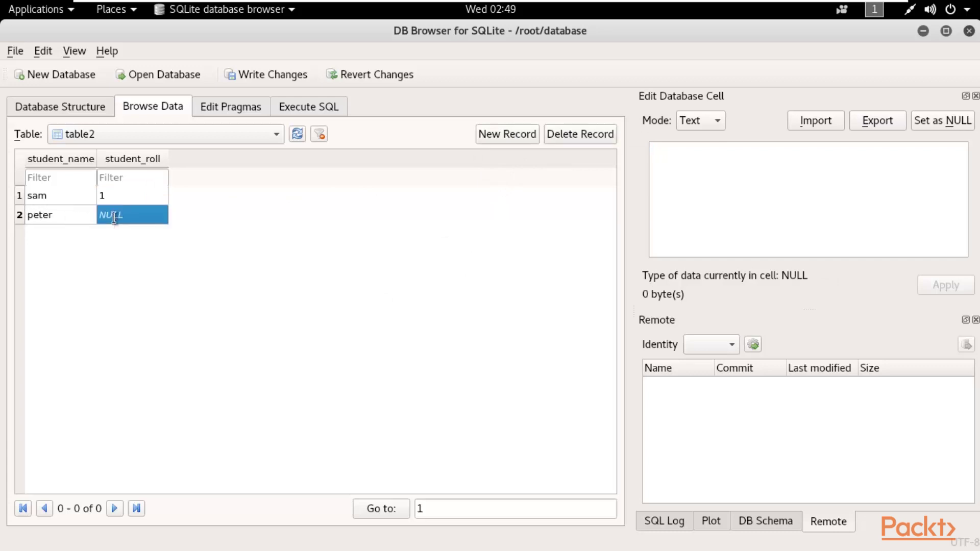
type("2")
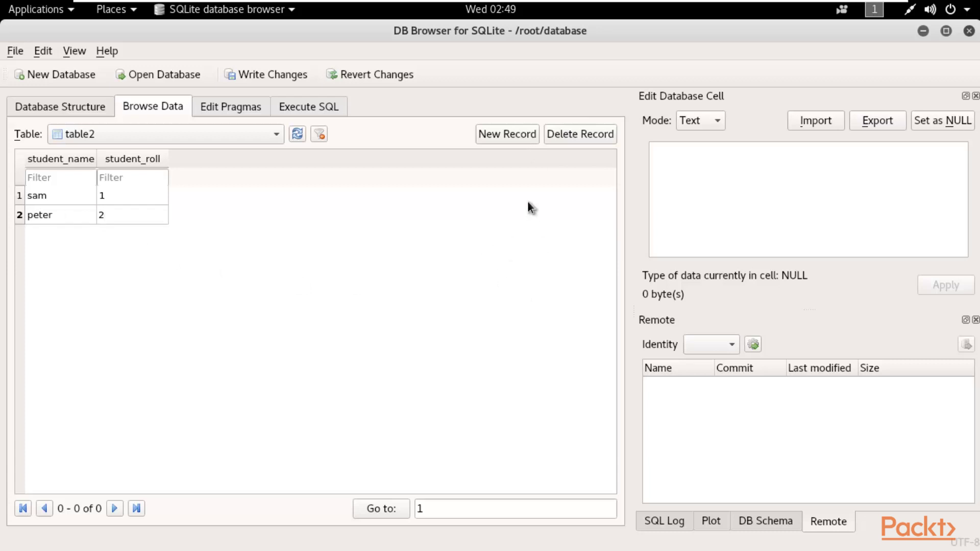
Add a third record to table2 with another student's name and student_roll 3.
left_click(504, 132)
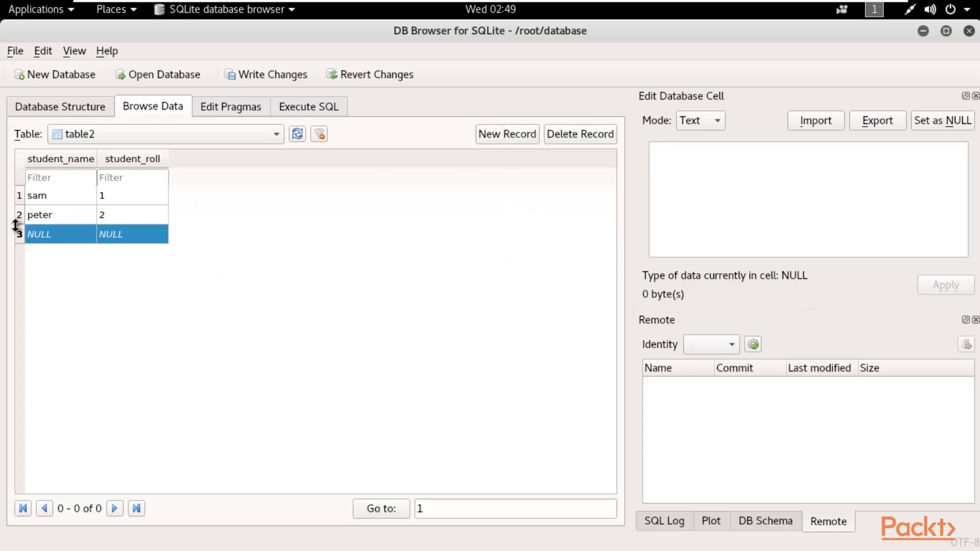
left_click(47, 235)
type("john")
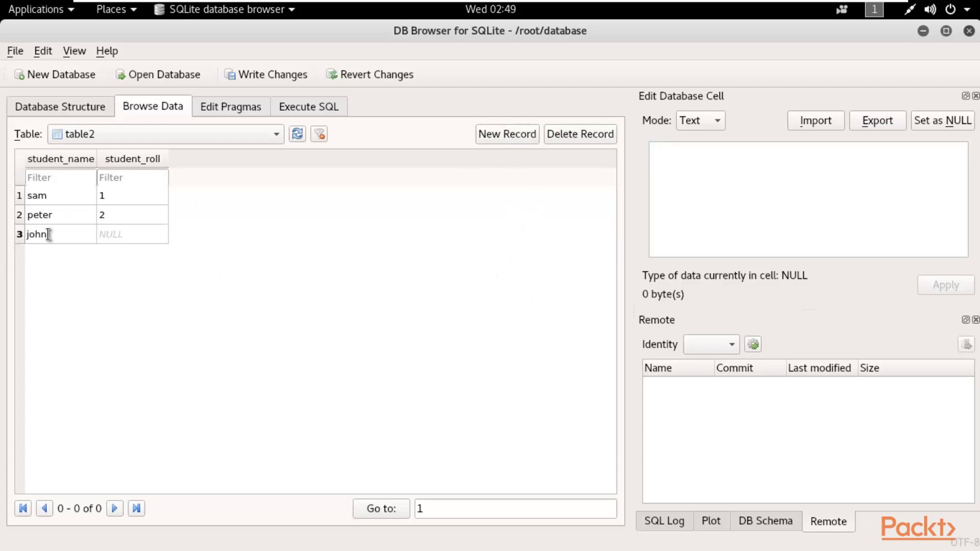
key("Tab")
type("3")
key("Return")
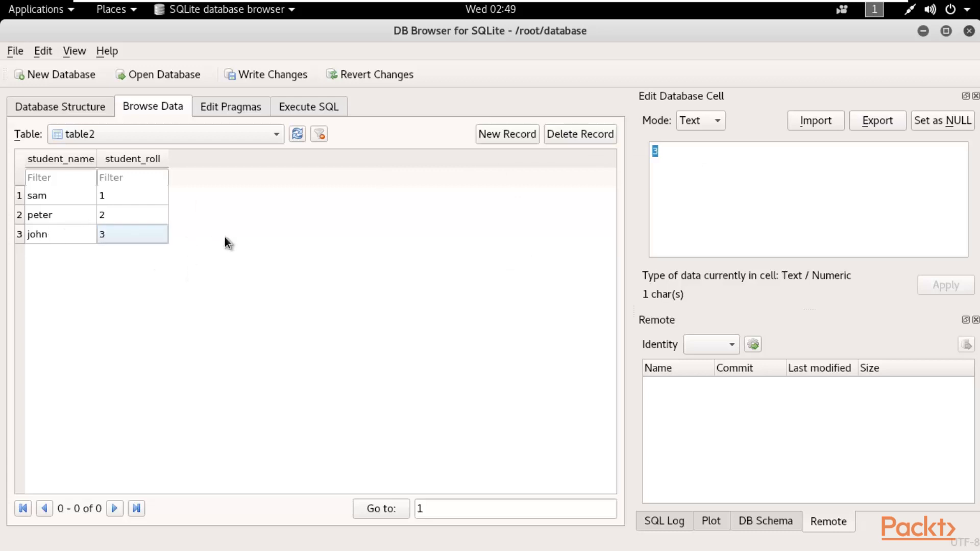
Review the records entered in table1 and then those in table2.
left_click(154, 134)
left_click(121, 118)
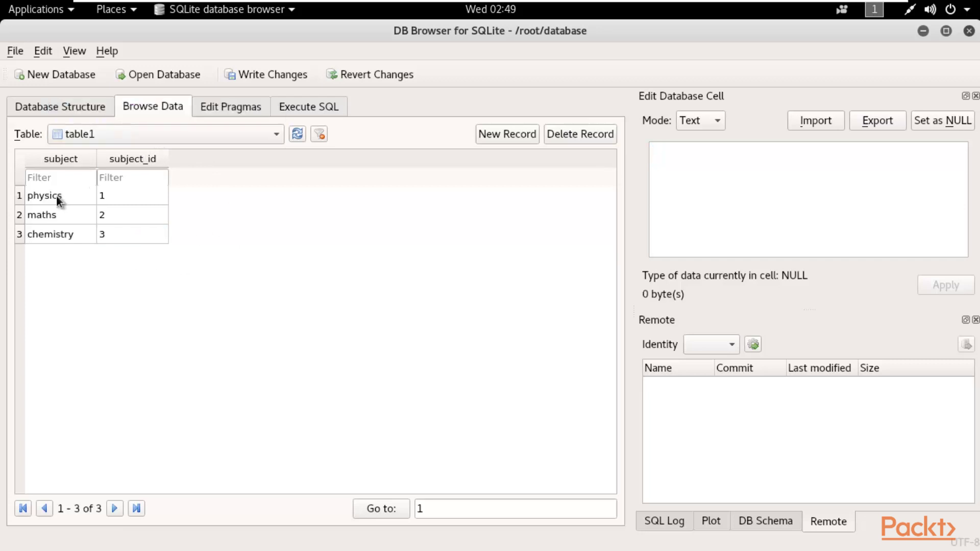
left_click(94, 134)
left_click(98, 154)
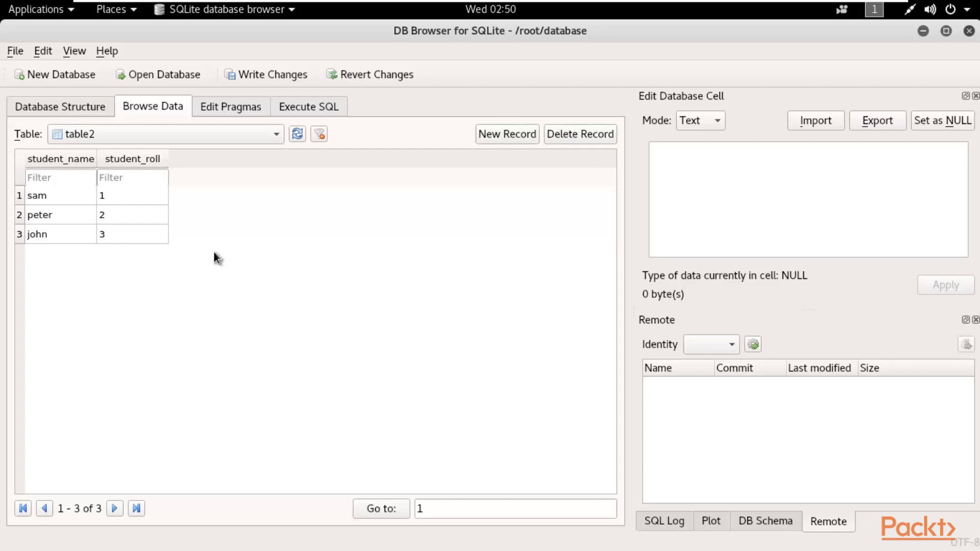
Open the SQL editor, write the statement "select * from table1;" and execute it.
left_click(305, 106)
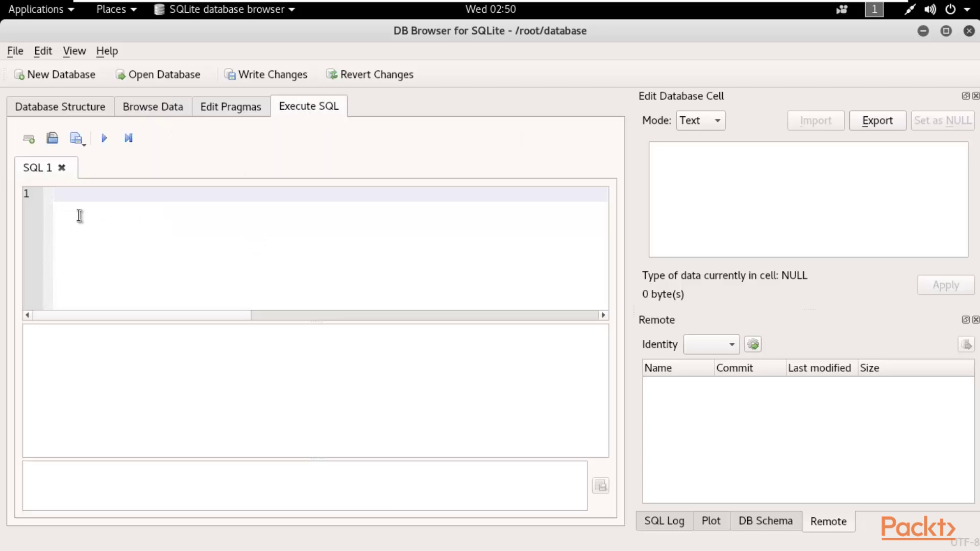
left_click(91, 196)
type("sele")
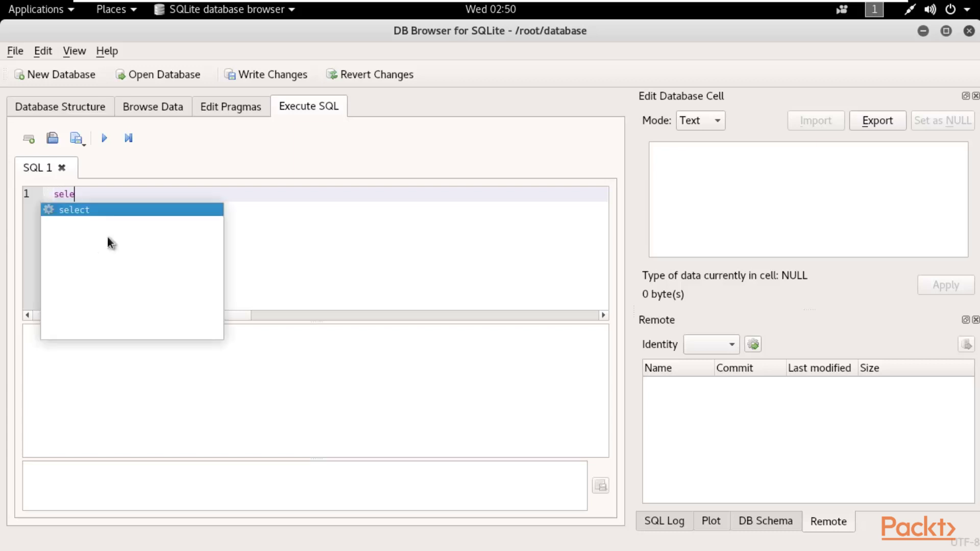
type("ct *")
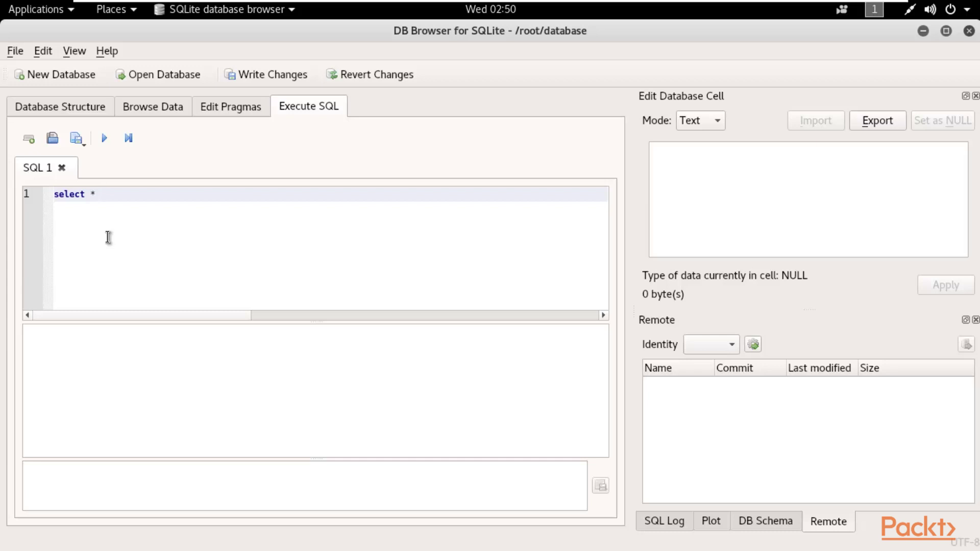
type("from")
type("tabe")
key("BackSpace")
type("le")
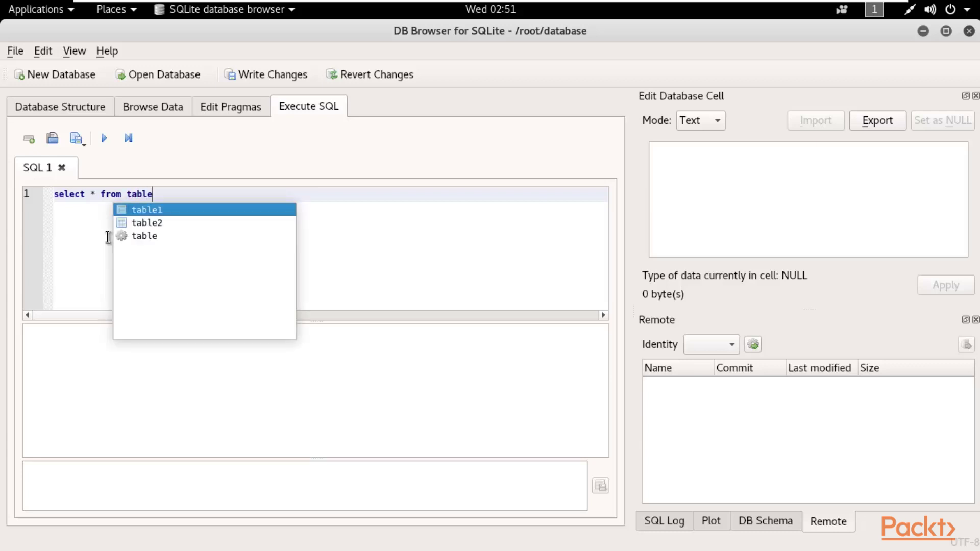
type("1")
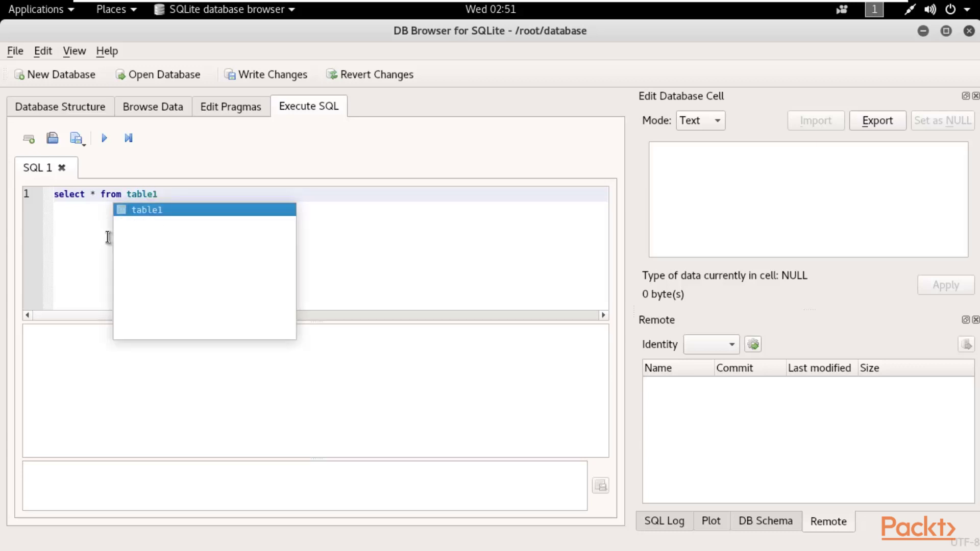
left_click(159, 210)
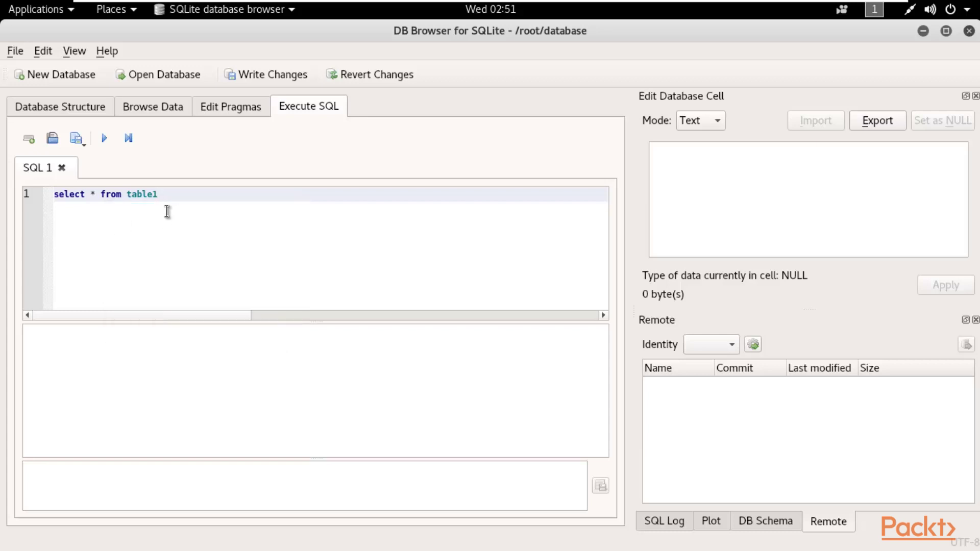
type(";")
left_click(105, 138)
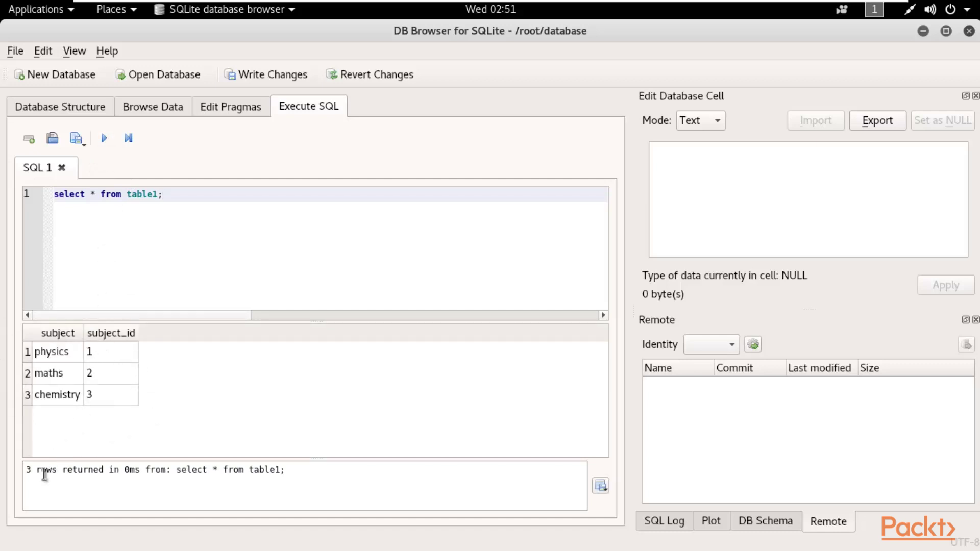
left_click(77, 478)
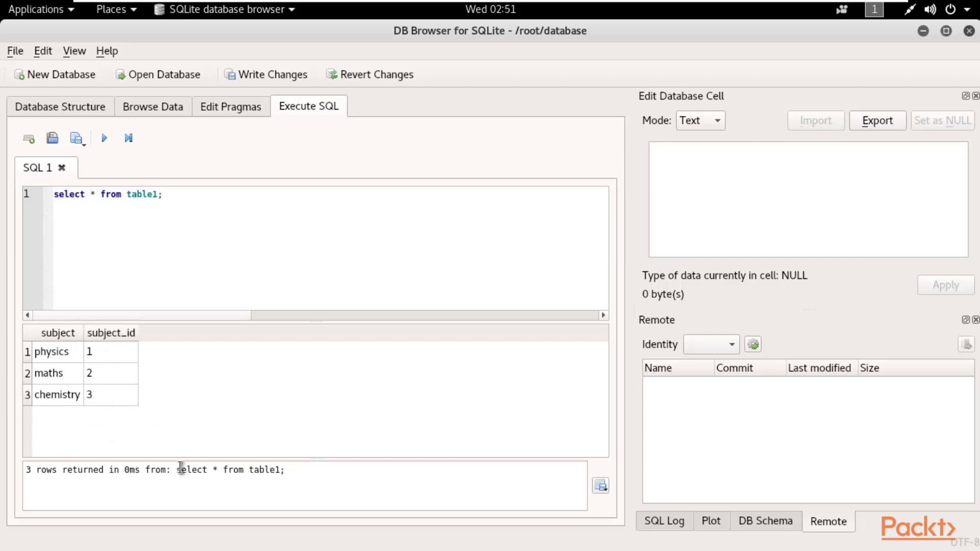
left_click_drag(181, 469, 258, 470)
triple_click(258, 470)
left_click(258, 470)
Replace the asterisk in the table1 query with subject and execute it, and repeat the query for subject_id.
left_click(95, 194)
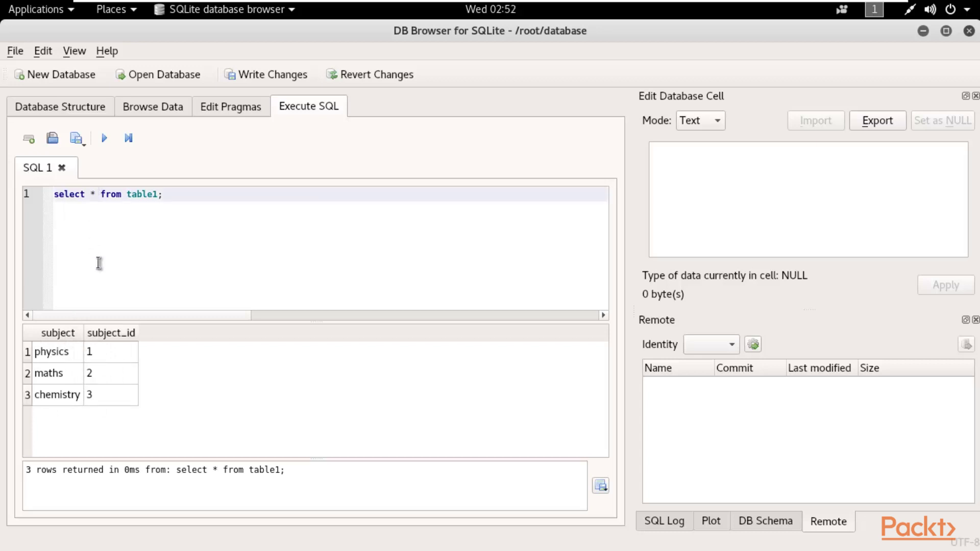
key("BackSpace")
type("subject")
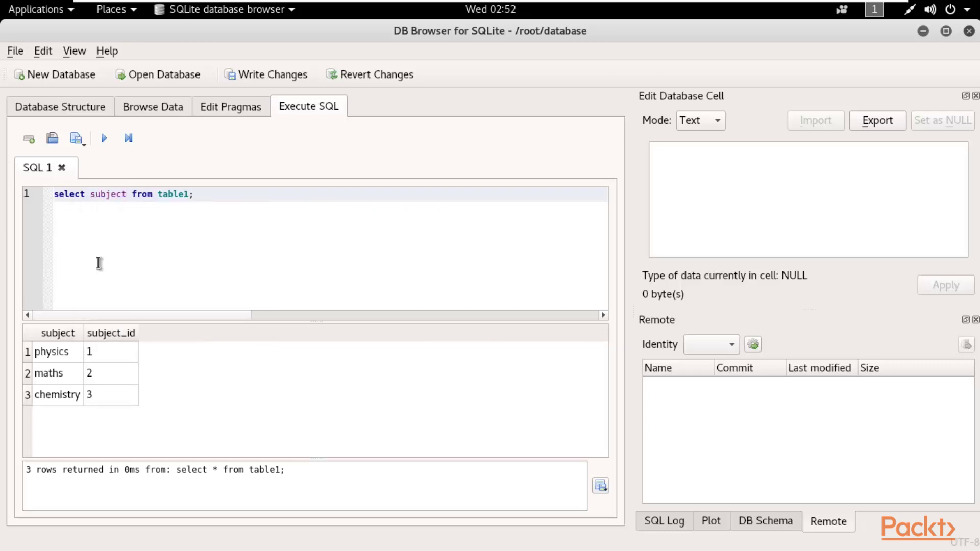
left_click(107, 141)
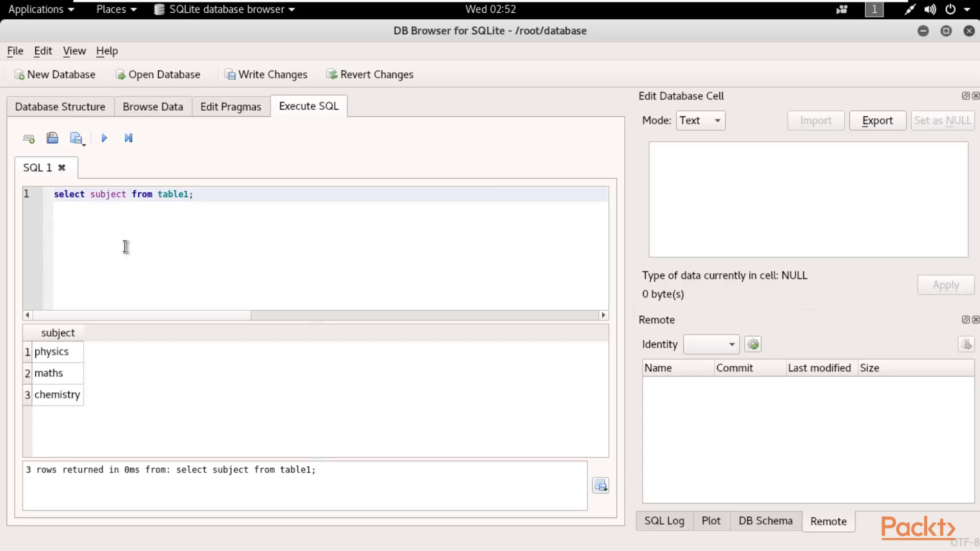
type("_id")
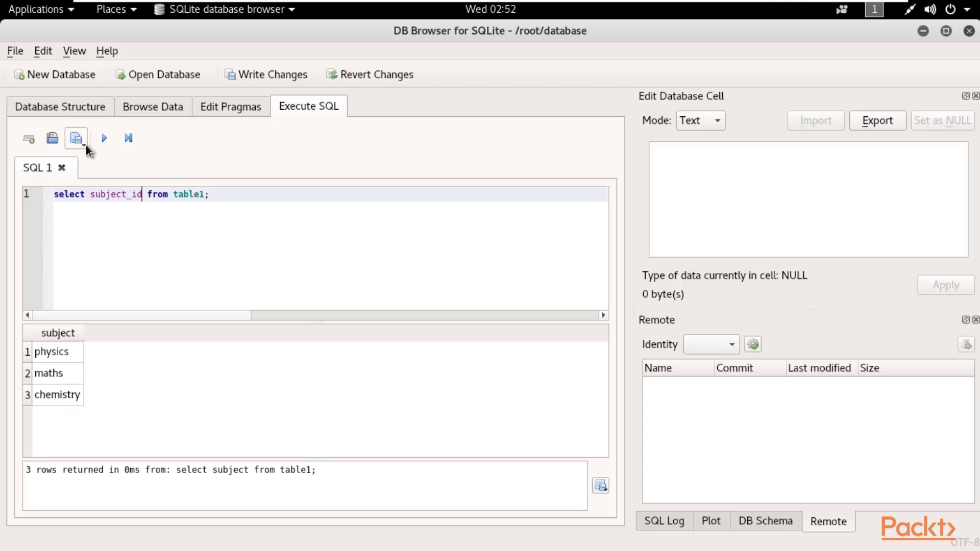
left_click(103, 140)
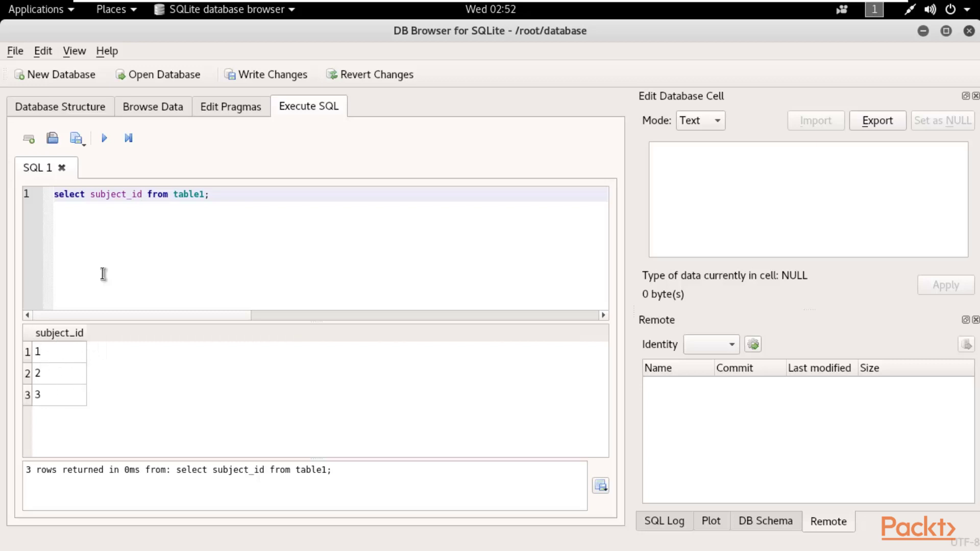
Change the statement to "select * from table2;" and execute it.
left_click(146, 197)
left_click_drag(148, 198, 91, 196)
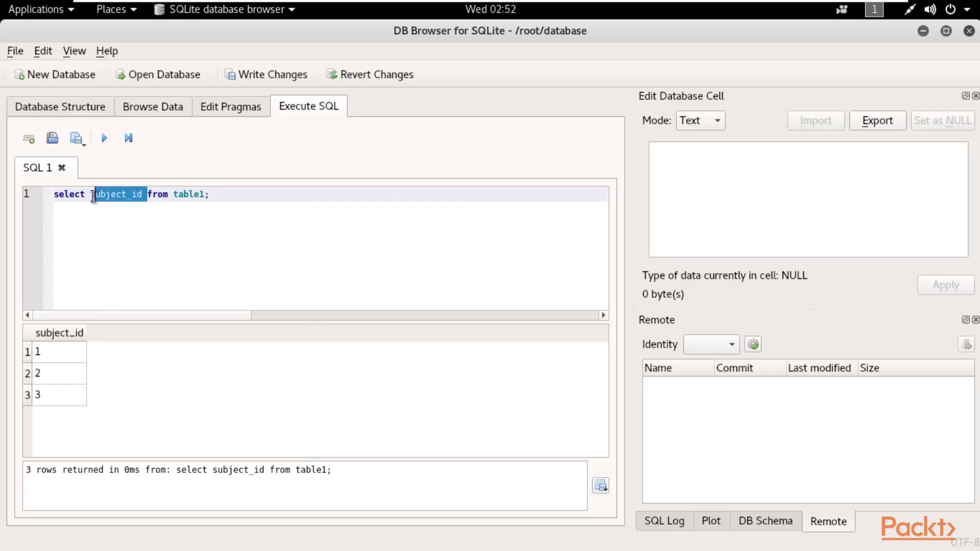
key("BackSpace")
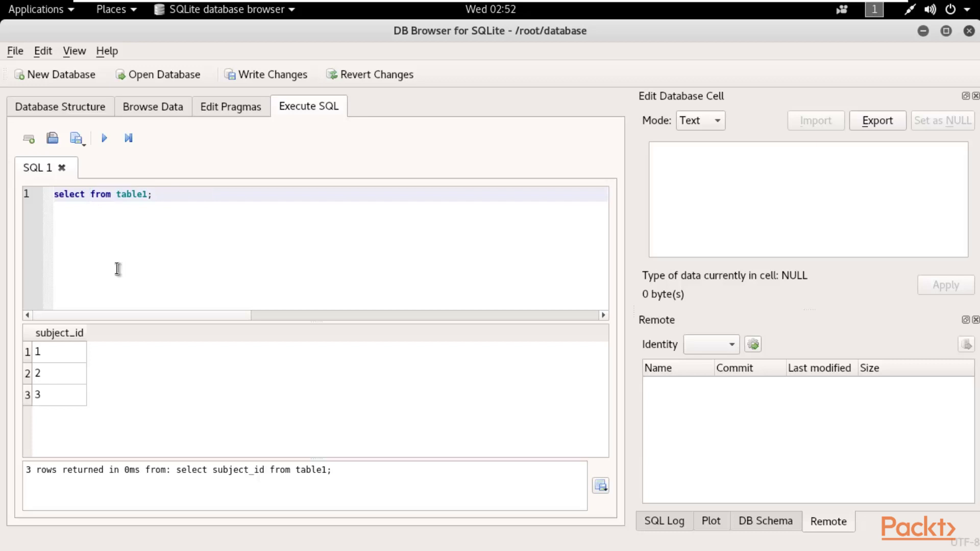
type("*")
left_click(159, 198)
key("BackSpace")
type("2")
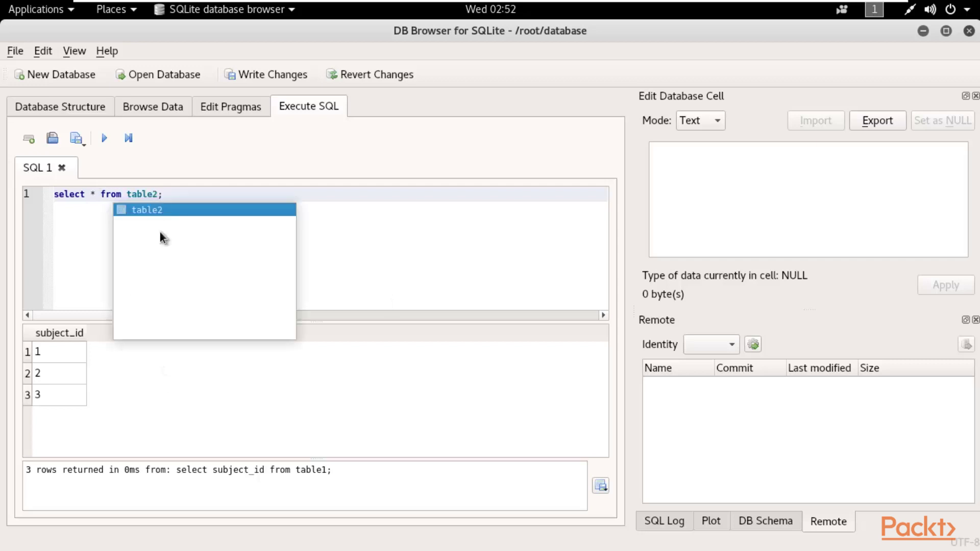
left_click(164, 213)
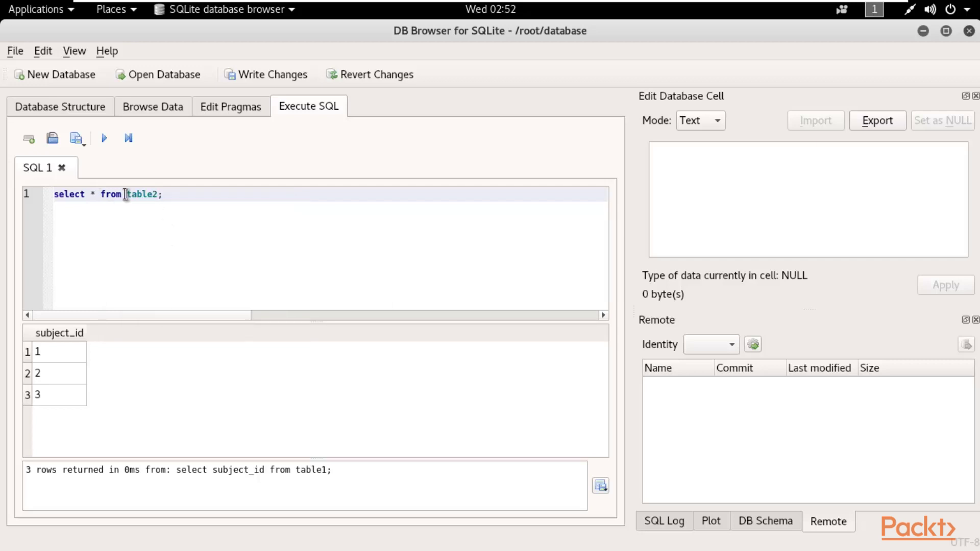
left_click(104, 138)
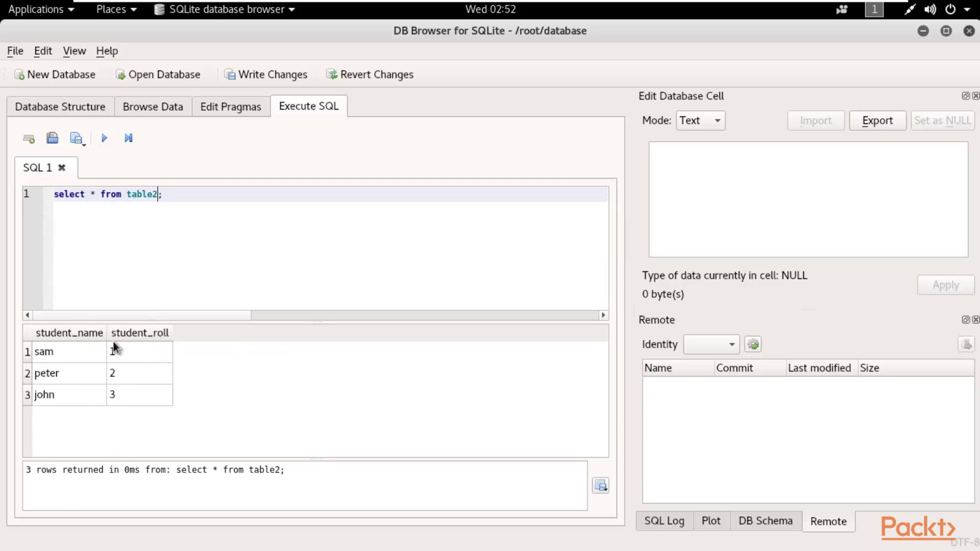
Change the statement to "select student_name from table2;" and execute it.
left_click(98, 195)
key("BackSpace")
type("studen")
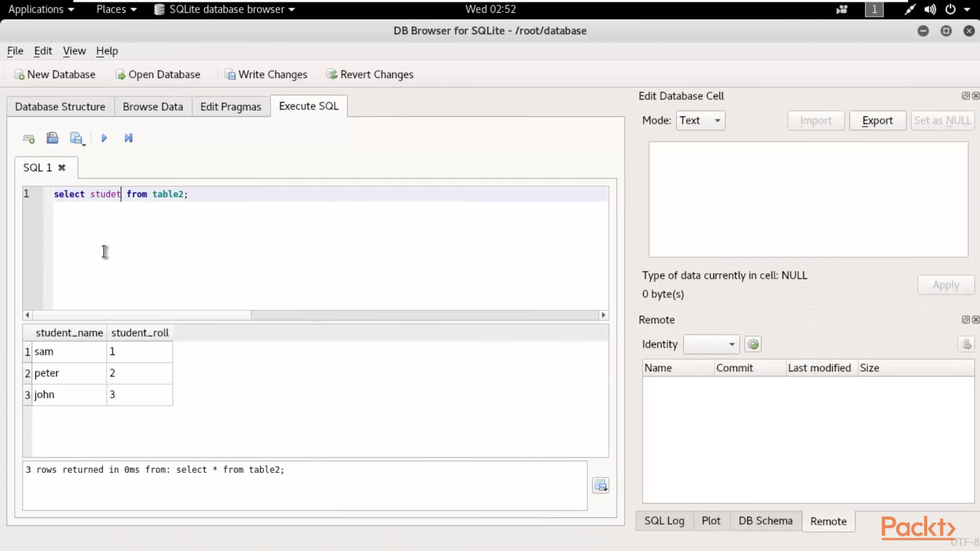
type("t_an")
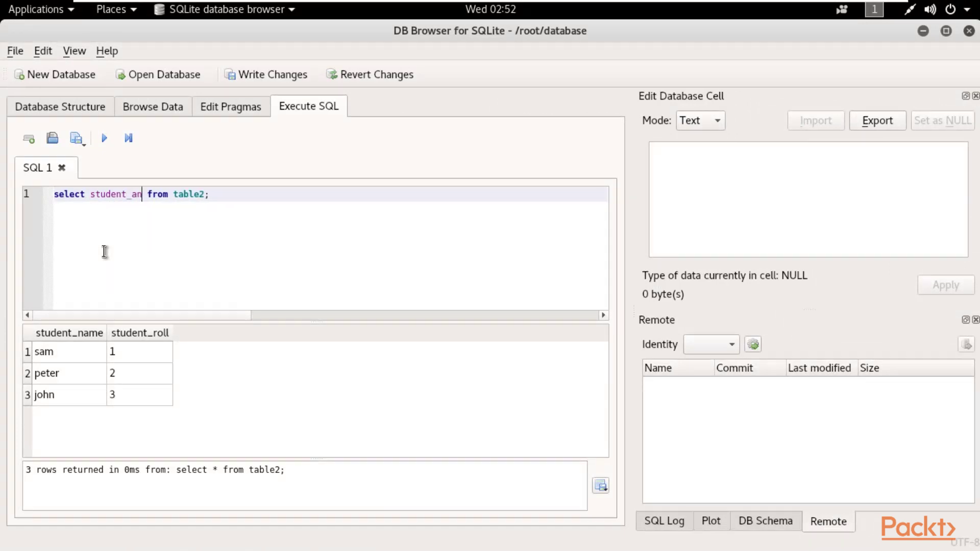
key("BackSpace")
key("BackSpace")
type("ame")
left_click(104, 138)
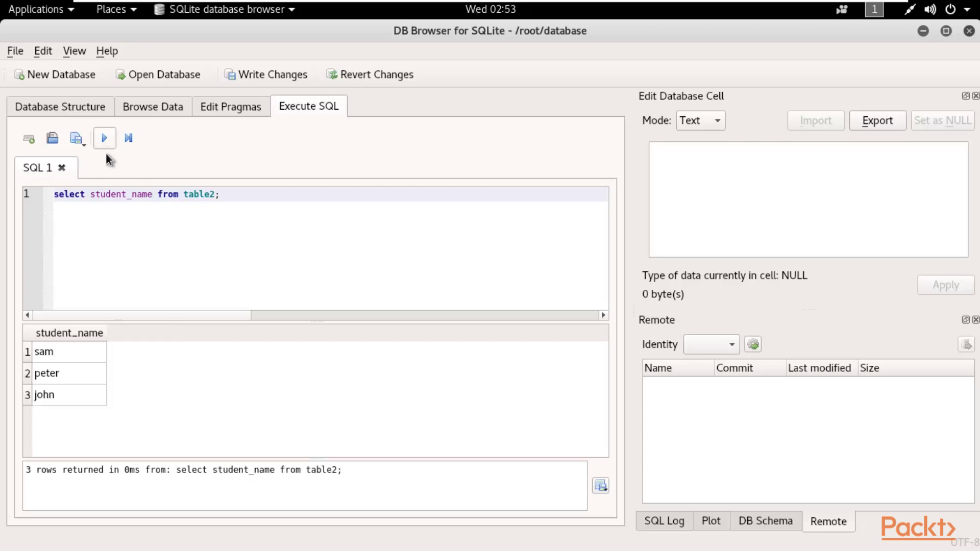
Try to execute the query with student_id as the selected column of table2.
left_click(154, 195)
key("BackSpace")
key("BackSpace")
key("BackSpace")
key("BackSpace")
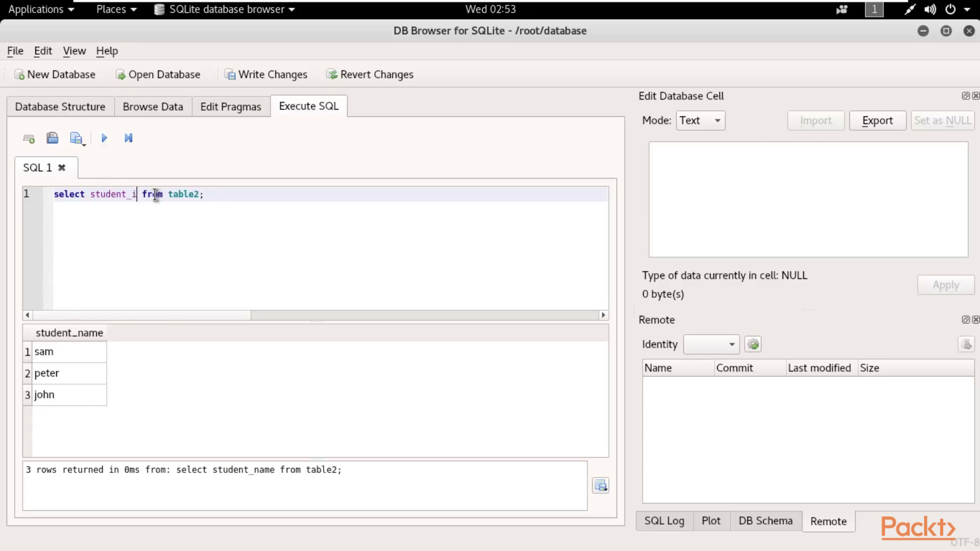
type("id")
left_click(104, 139)
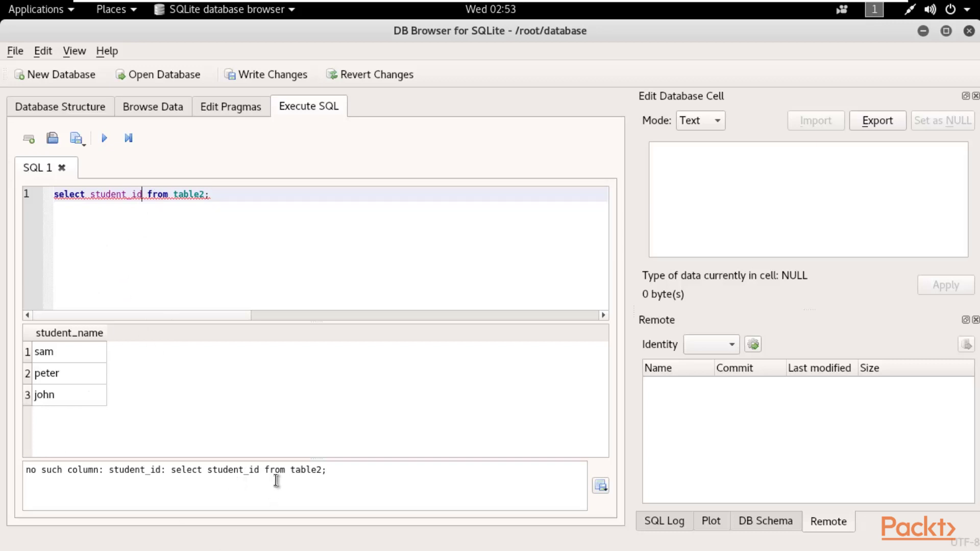
Check table2's column names in the database structure, correct the statement to "select student_roll from table2;" and execute it.
left_click(94, 109)
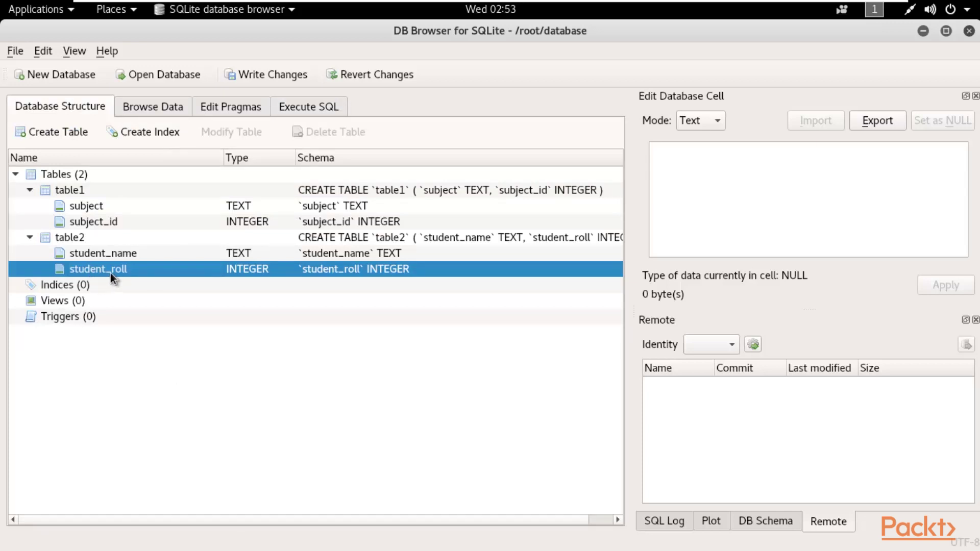
left_click(288, 107)
left_click(143, 194)
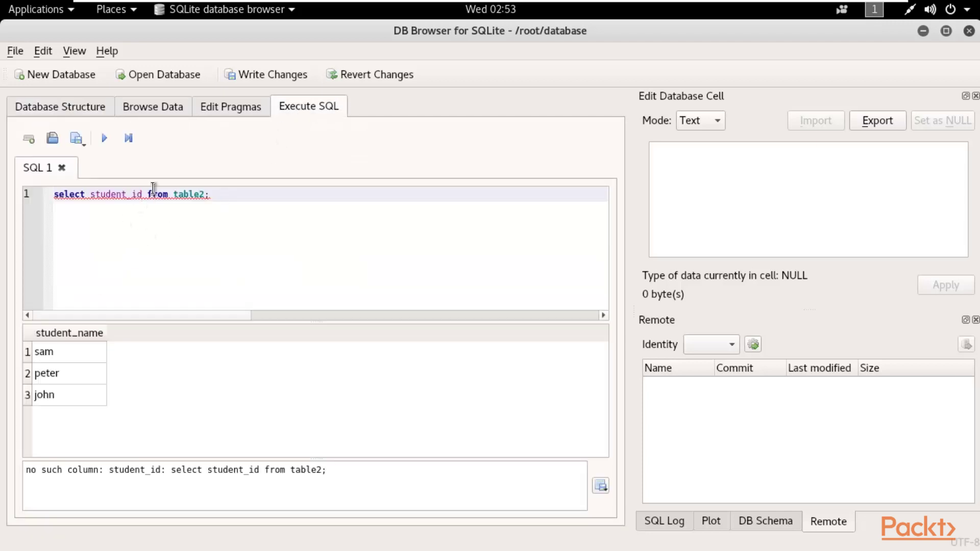
key("BackSpace")
key("BackSpace")
type("roll")
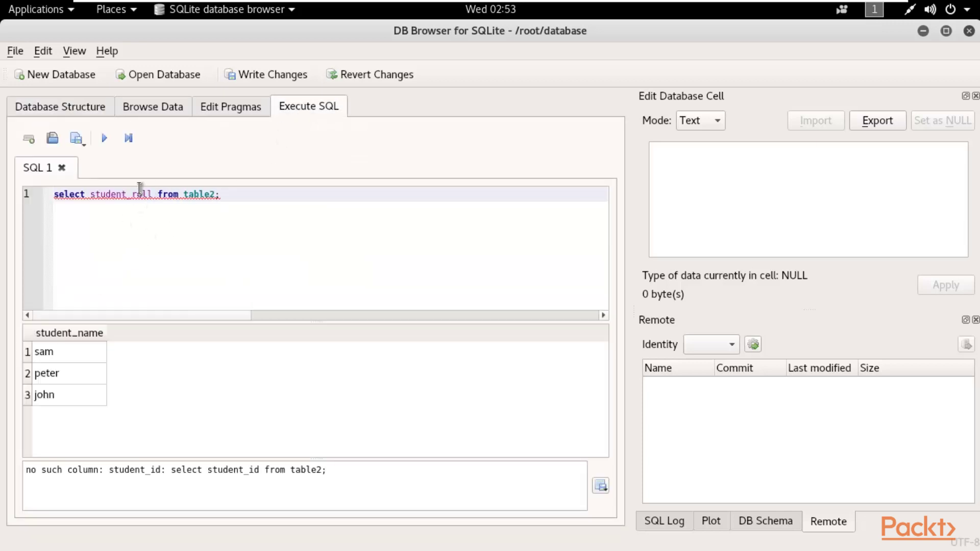
left_click(102, 142)
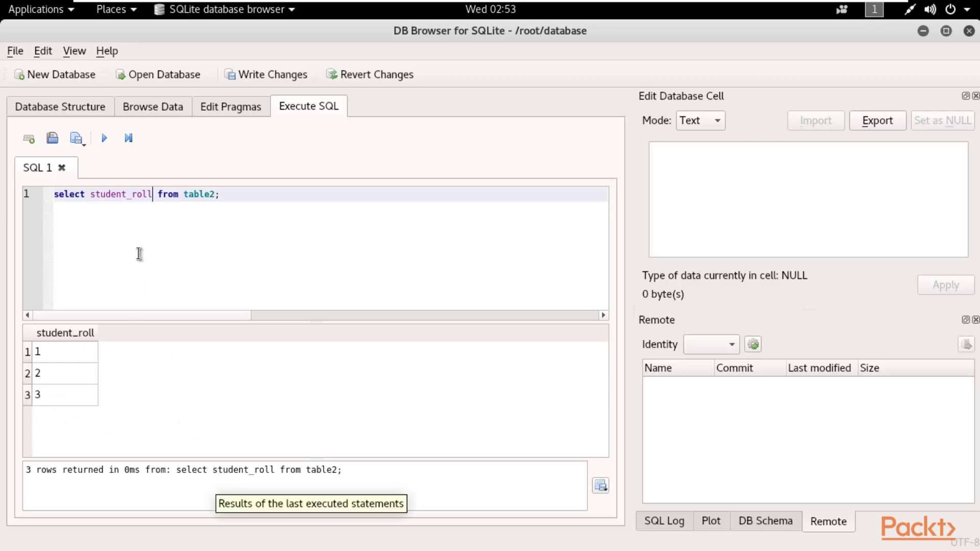
left_click(152, 195)
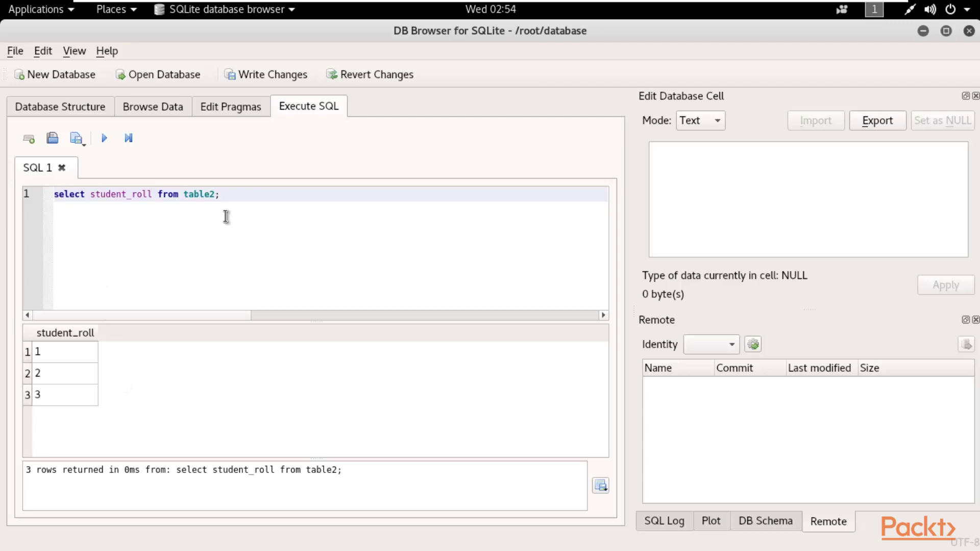
left_click_drag(221, 194, 48, 195)
key("End")
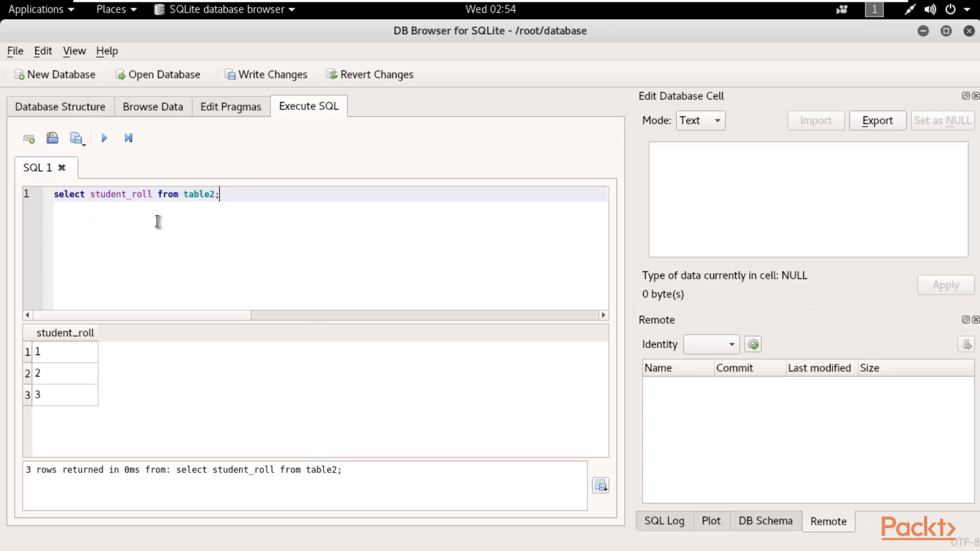